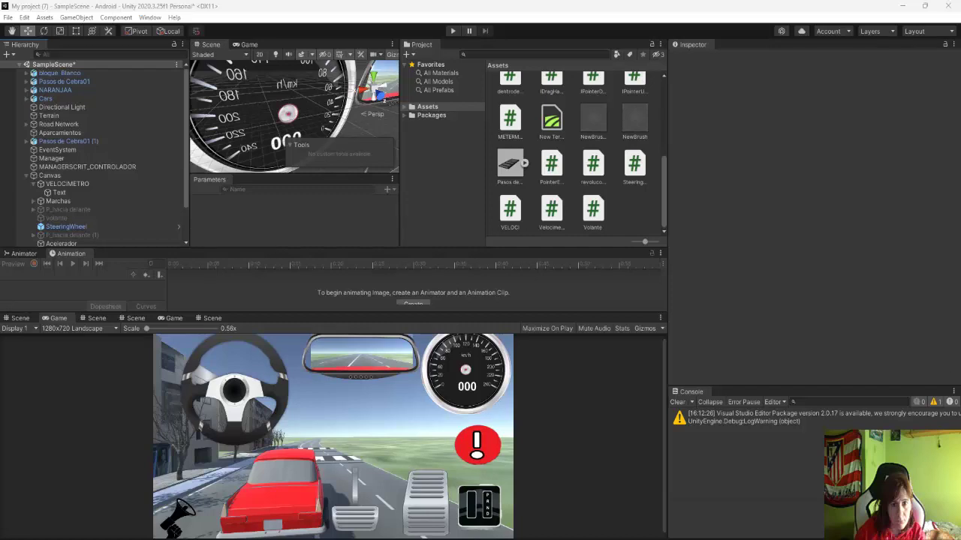
# Restart play mode, then accelerate and steer the car while watching the speedometer.
pyautogui.click(454, 31)
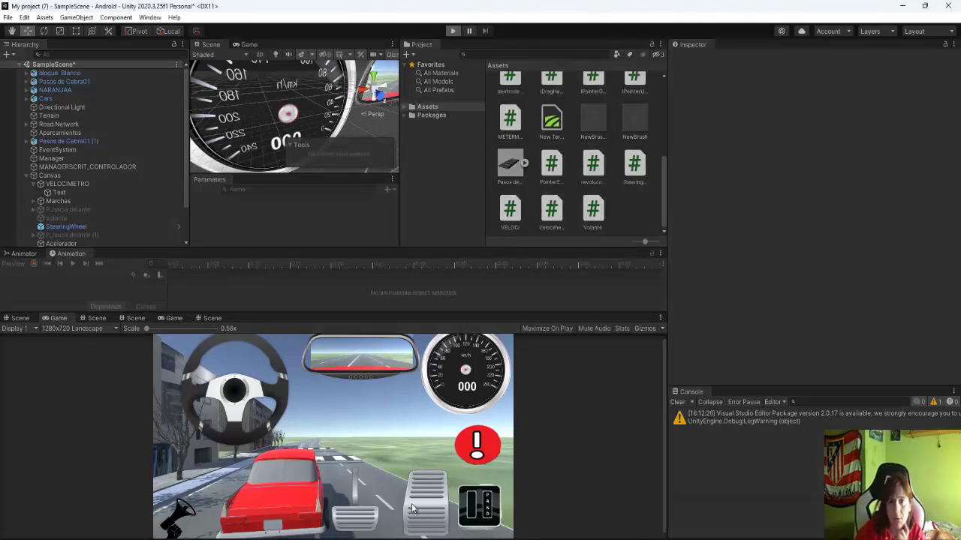
pyautogui.hotkey('ctrl', 'p')
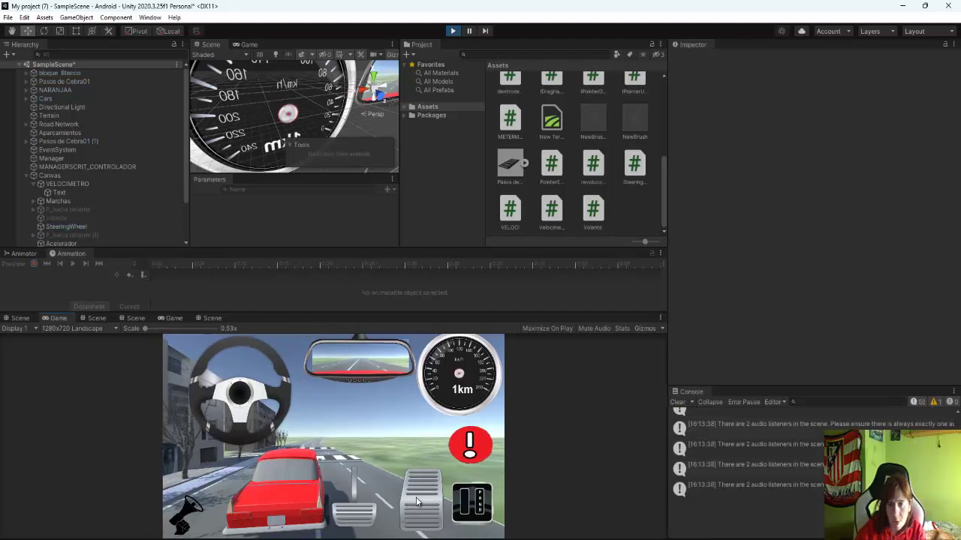
pyautogui.moveTo(418, 501); pyautogui.dragTo(410, 497)
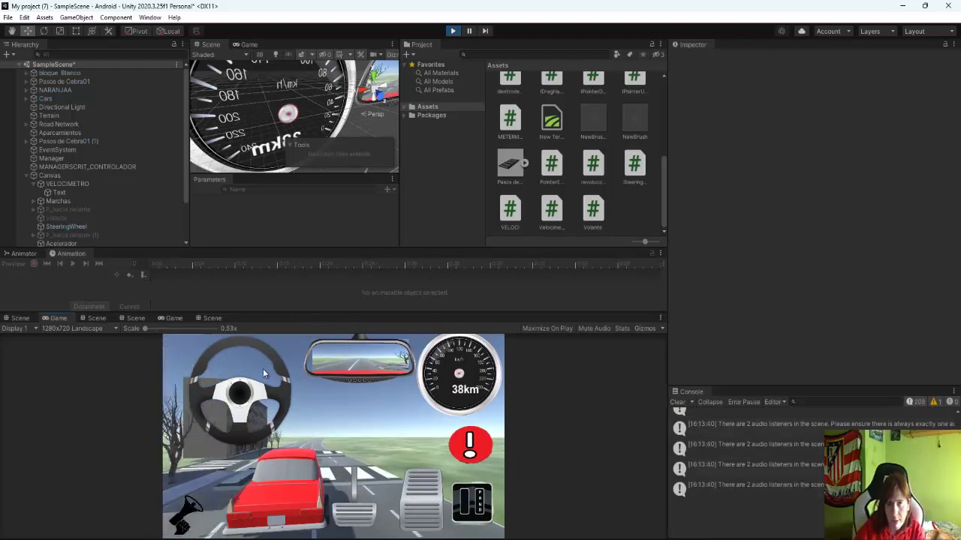
pyautogui.moveTo(263, 368); pyautogui.dragTo(281, 367)
pyautogui.moveTo(419, 481); pyautogui.dragTo(419, 481)
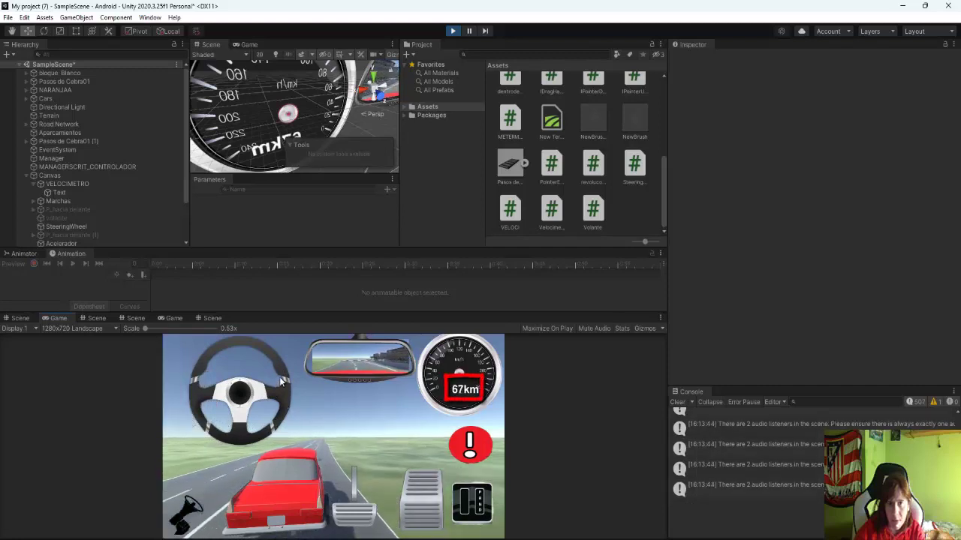
# Push the speed up through 67, 76 and 84 km, then brake and handbrake to slow down.
pyautogui.moveTo(266, 371)
pyautogui.mouseDown()
pyautogui.moveTo(281, 389)
pyautogui.moveTo(280, 369)
pyautogui.mouseUp()
pyautogui.moveTo(428, 504); pyautogui.dragTo(426, 501)
pyautogui.moveTo(277, 384)
pyautogui.mouseDown()
pyautogui.moveTo(287, 393)
pyautogui.moveTo(280, 370)
pyautogui.mouseUp()
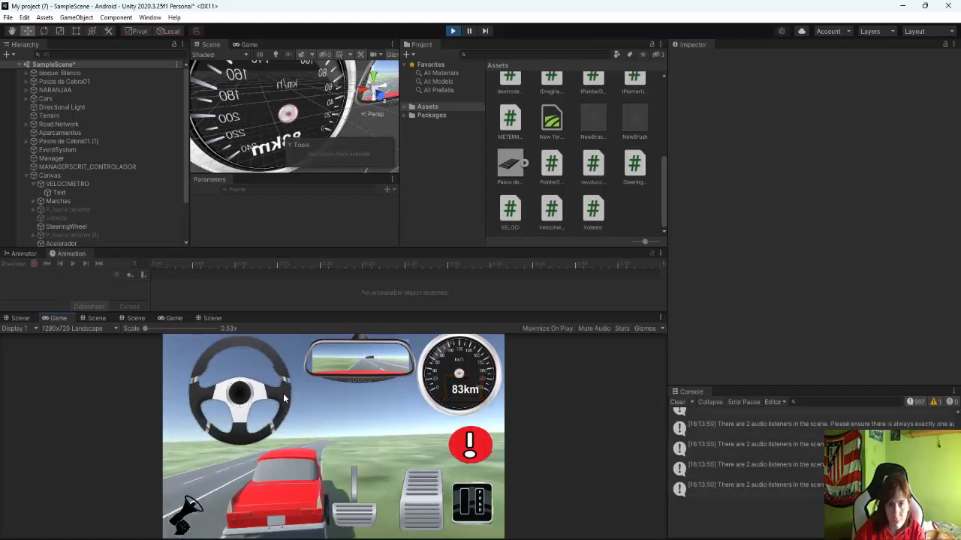
pyautogui.moveTo(356, 501); pyautogui.dragTo(356, 501)
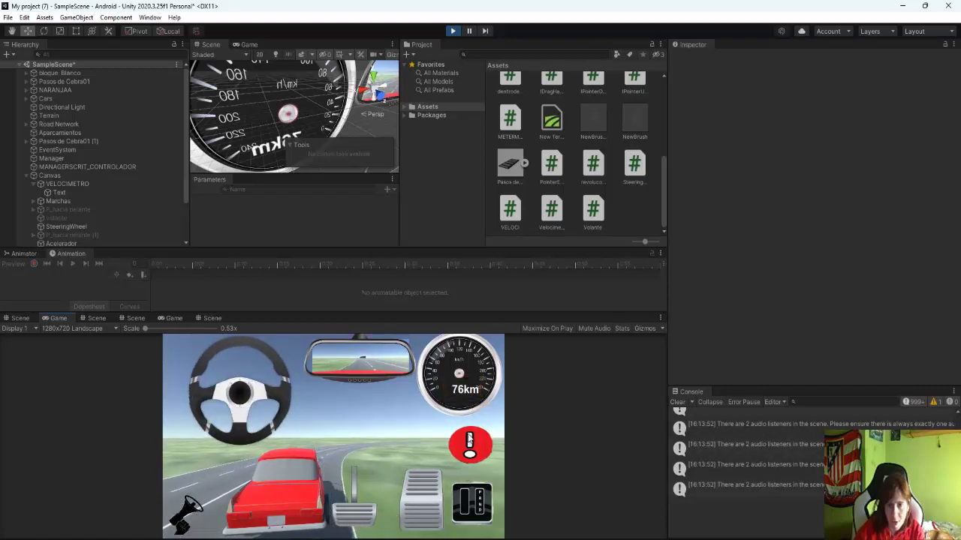
pyautogui.moveTo(469, 439); pyautogui.dragTo(470, 439)
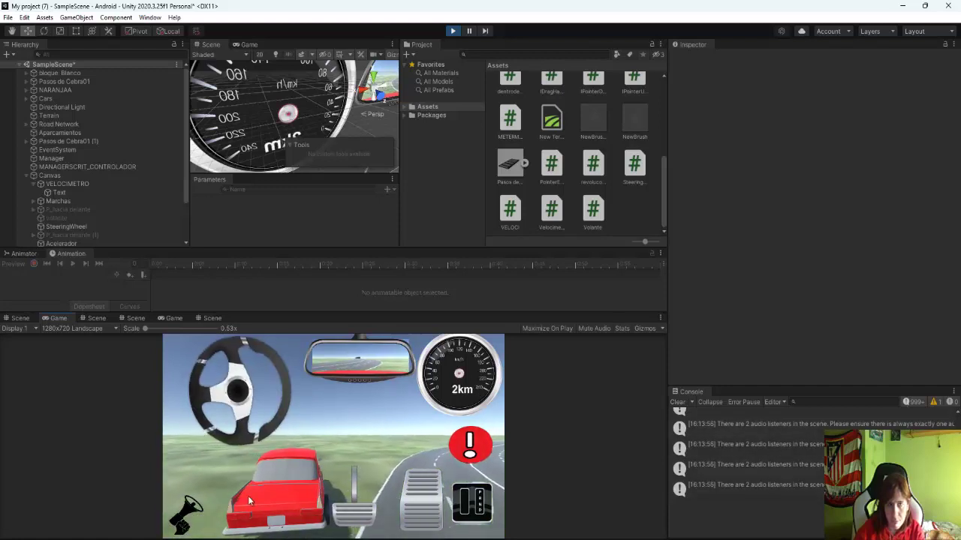
# Stop the game and select VELOCIMETRO in the Hierarchy, framing it in the scene.
pyautogui.click(454, 31)
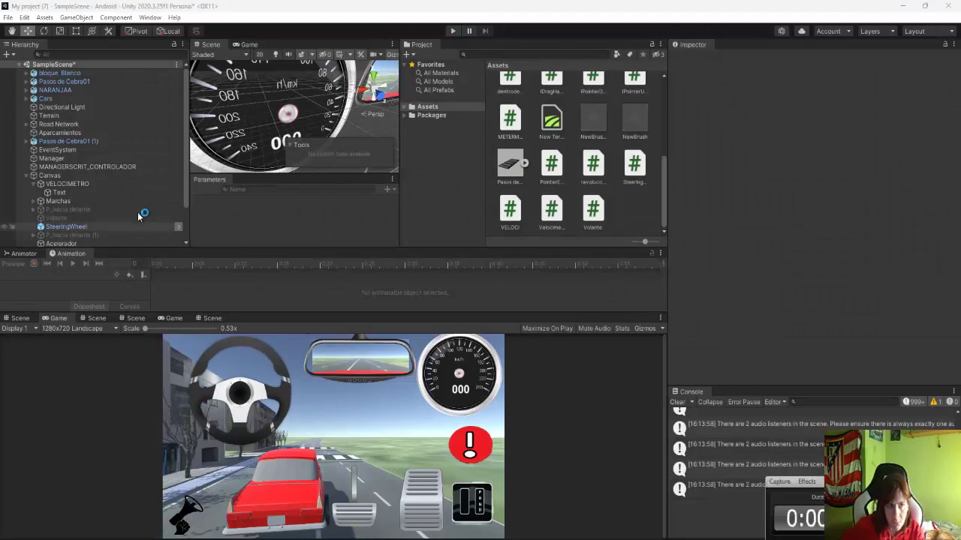
pyautogui.click(62, 185)
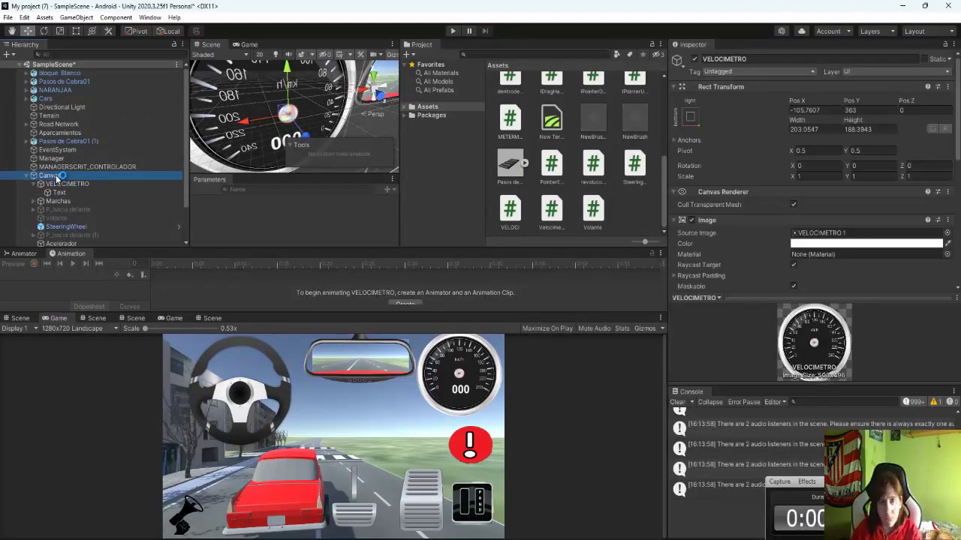
pyautogui.doubleClick(56, 176)
pyautogui.doubleClick(56, 184)
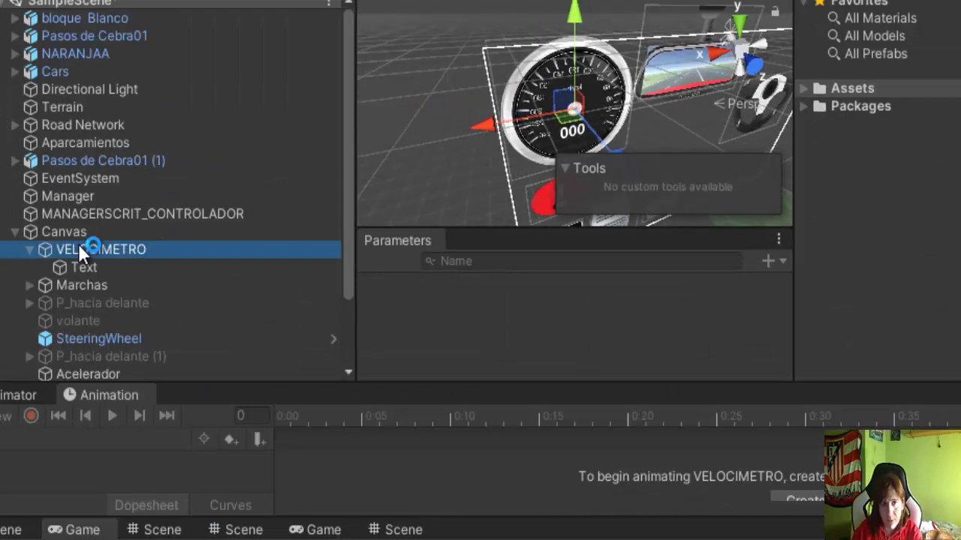
pyautogui.doubleClick(85, 266)
pyautogui.doubleClick(86, 251)
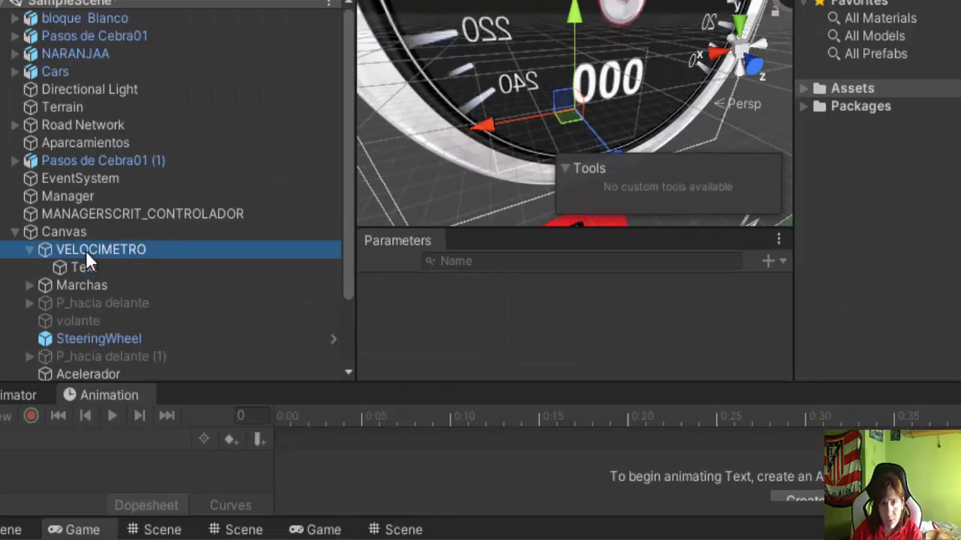
# Create a UI Image as a child of VELOCIMETRO and start renaming it.
pyautogui.rightClick(86, 251)
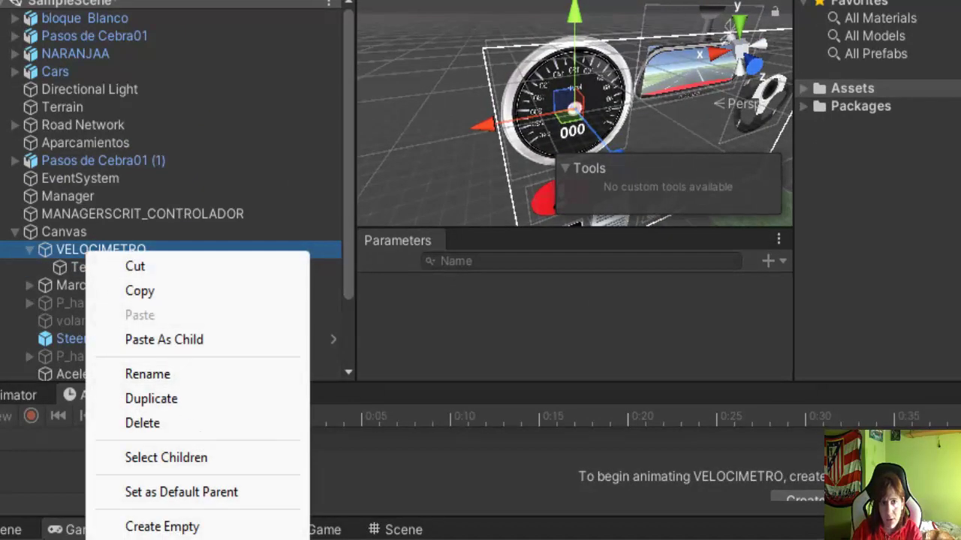
pyautogui.moveTo(209, 418)
pyautogui.click(380, 75)
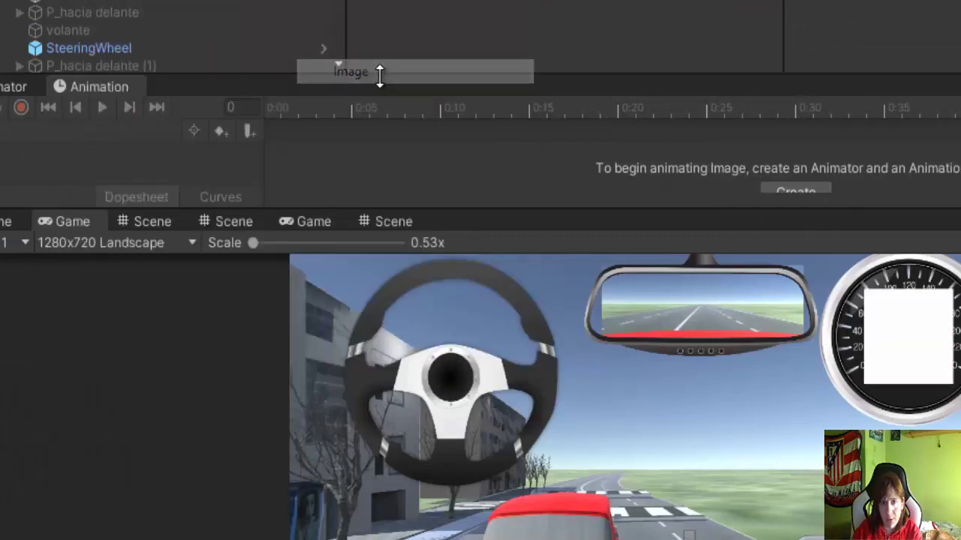
pyautogui.click(722, 57)
pyautogui.write('AGUJA')
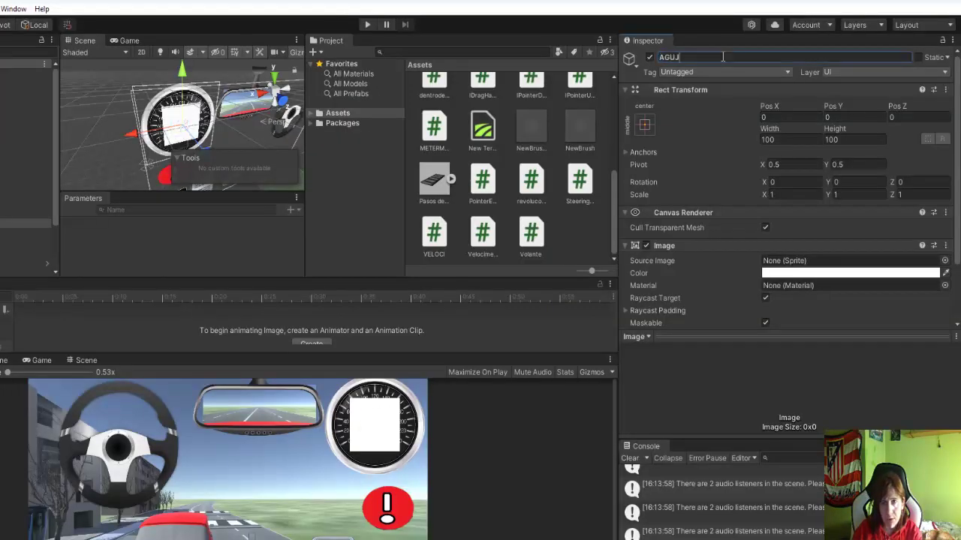
# Confirm the name AGUJA and choose the pngwing.com (3) needle sprite as its Source Image.
pyautogui.press('Return')
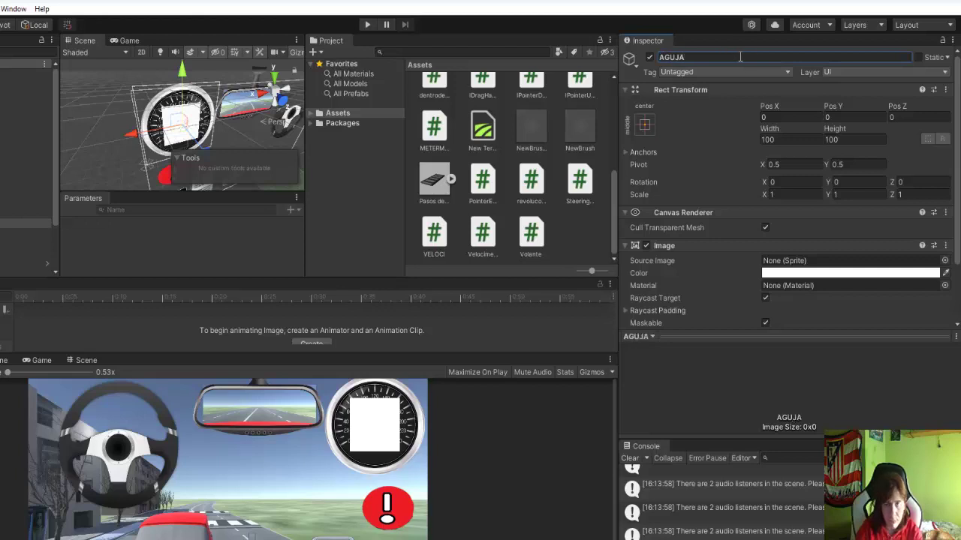
pyautogui.click(945, 260)
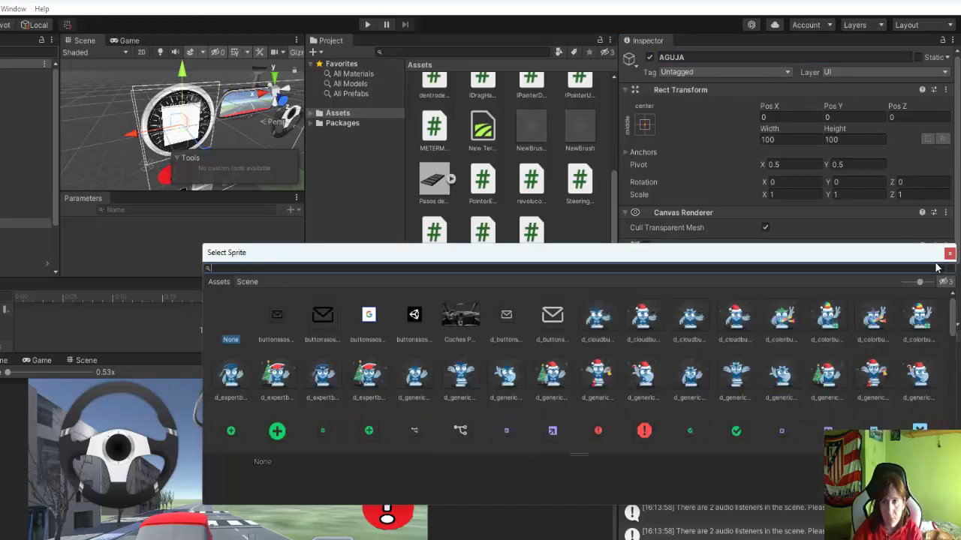
pyautogui.scroll(-2, 565, 357)
pyautogui.scroll(-2, 567, 357)
pyautogui.scroll(-2, 568, 355)
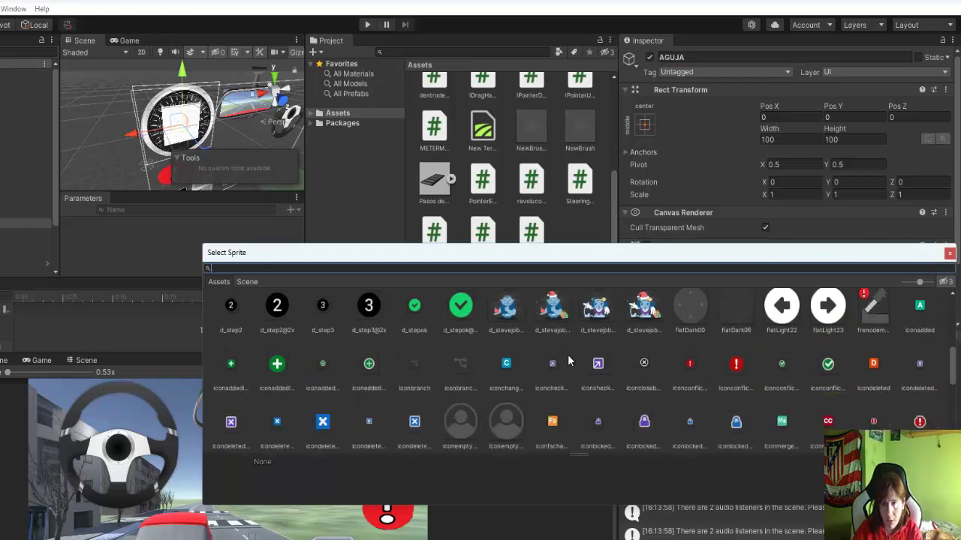
pyautogui.scroll(-2, 568, 361)
pyautogui.scroll(-2, 569, 360)
pyautogui.doubleClick(745, 372)
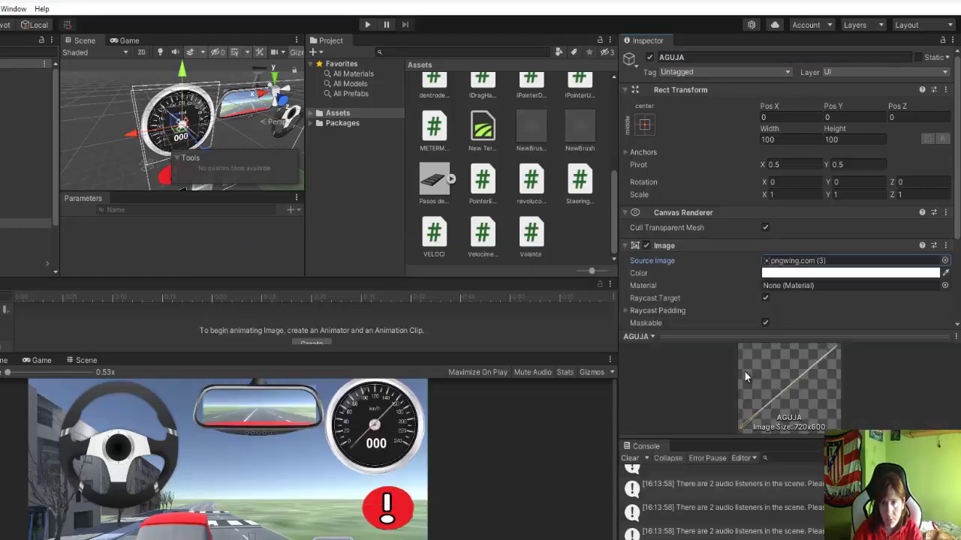
pyautogui.scroll(2, 162, 129)
pyautogui.scroll(2, 162, 129)
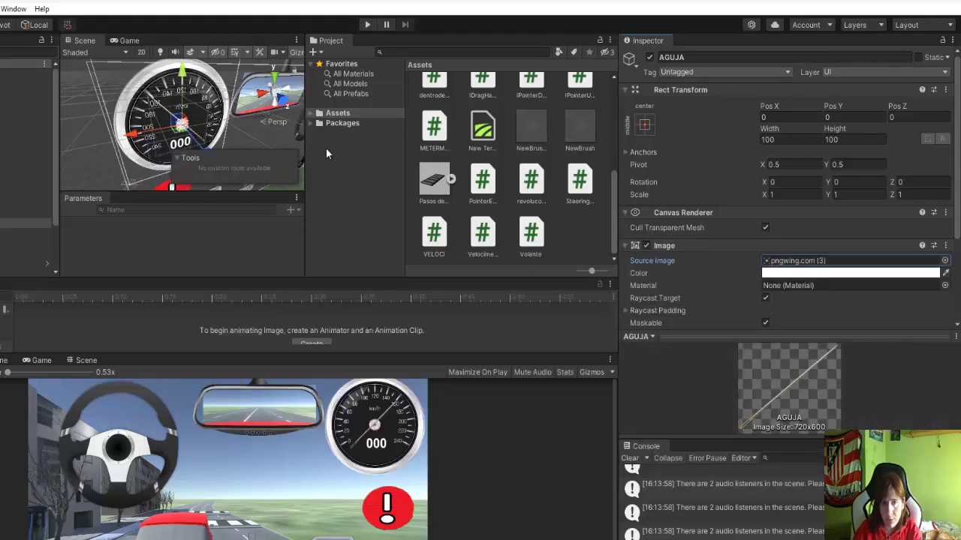
# Tint the AGUJA needle bright red and rotate it on the dial, entering -107.7-156.46 for Rotation Z.
pyautogui.click(788, 274)
pyautogui.moveTo(879, 354); pyautogui.dragTo(885, 332)
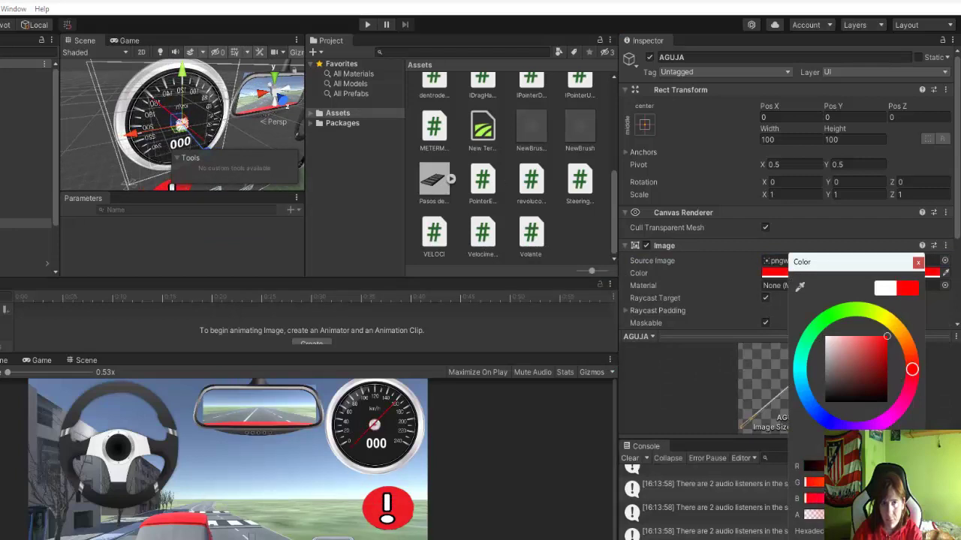
pyautogui.moveTo(143, 147)
pyautogui.mouseDown()
pyautogui.moveTo(158, 159)
pyautogui.moveTo(88, 298)
pyautogui.mouseUp()
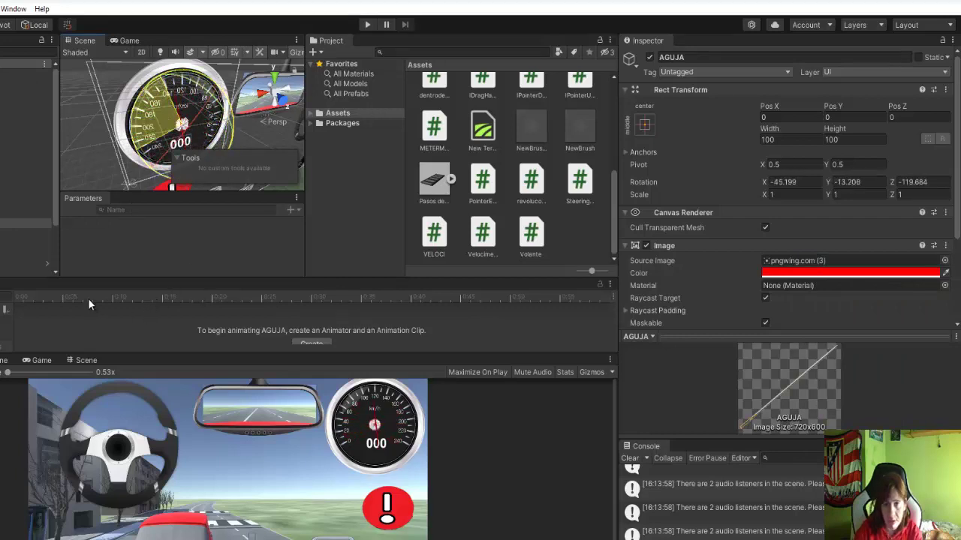
pyautogui.click(920, 182)
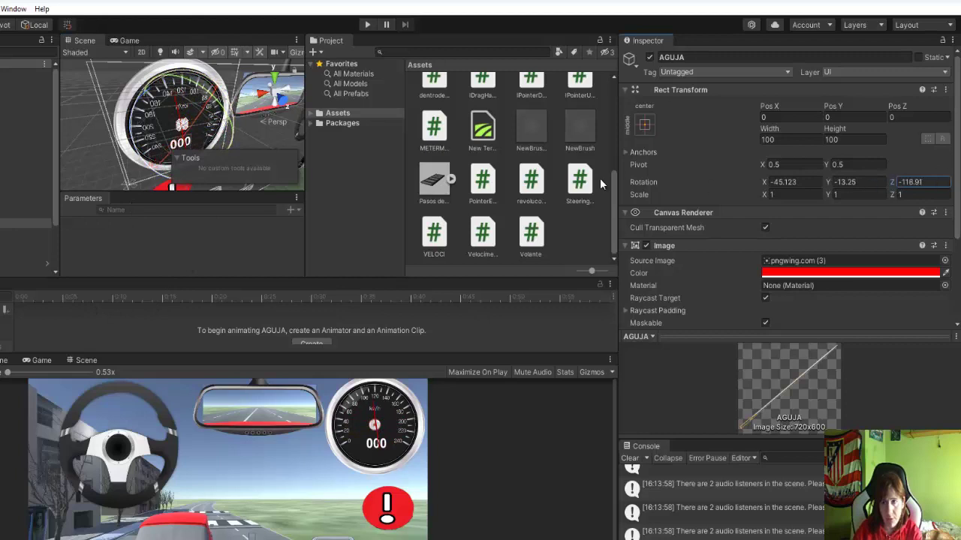
pyautogui.write('-107.7')
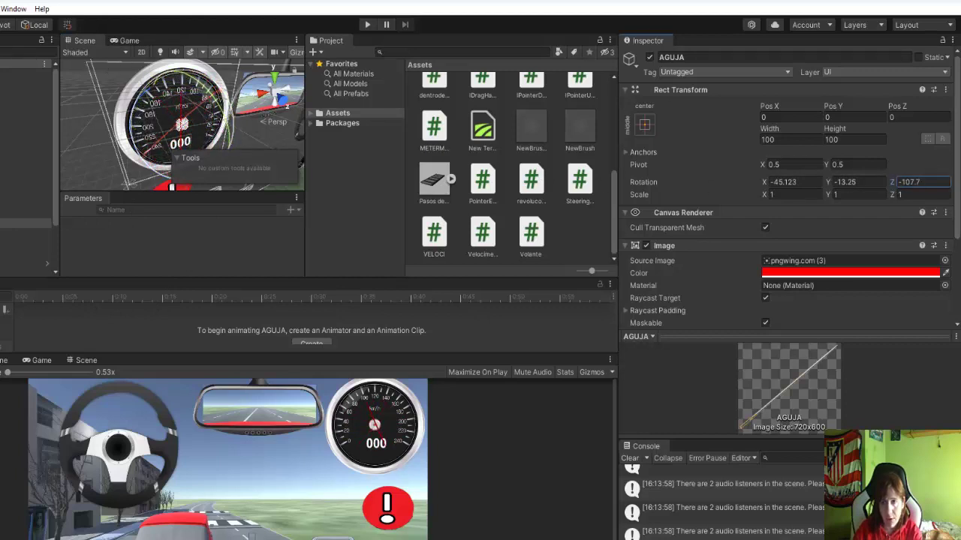
pyautogui.write('-156.46')
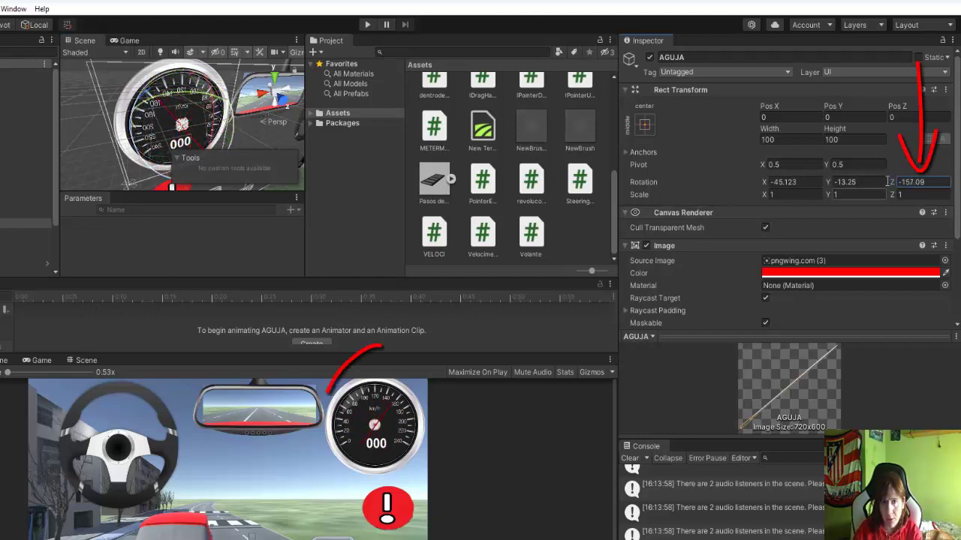
pyautogui.moveTo(892, 181)
pyautogui.mouseDown()
pyautogui.moveTo(386, 159)
pyautogui.moveTo(842, 201)
pyautogui.mouseUp()
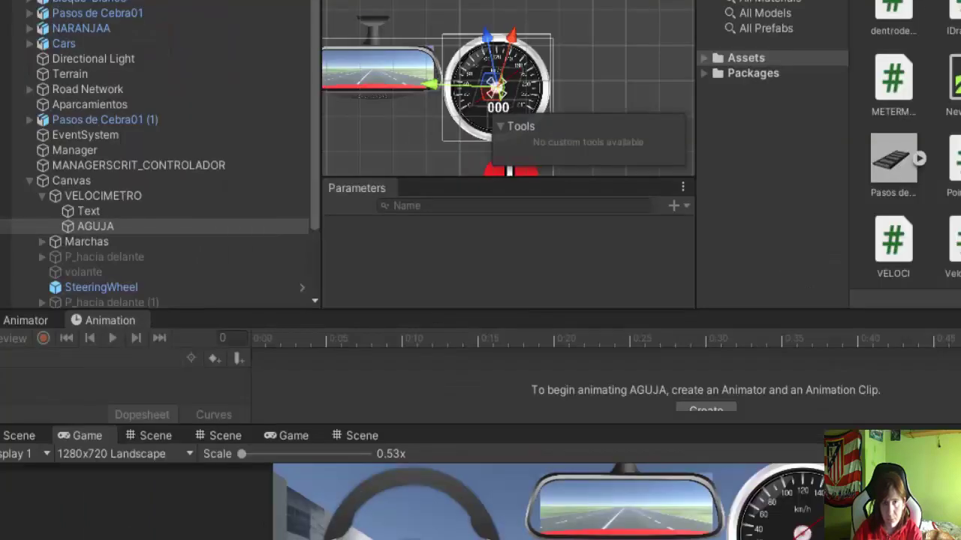
# Inspect VELOCIMETRO's VELOCI (Script) during the test run, stop play, and open it with Edit Script.
pyautogui.click(102, 196)
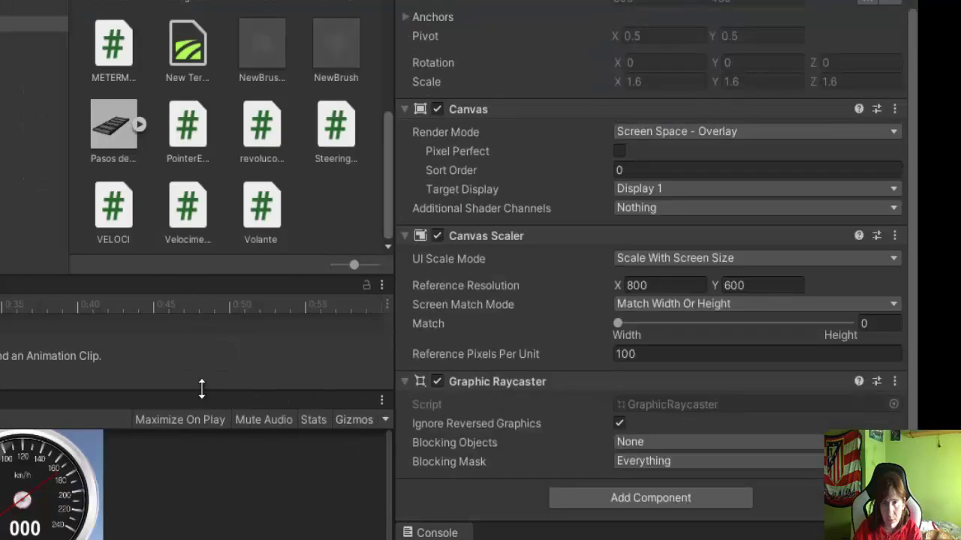
pyautogui.press('Down')
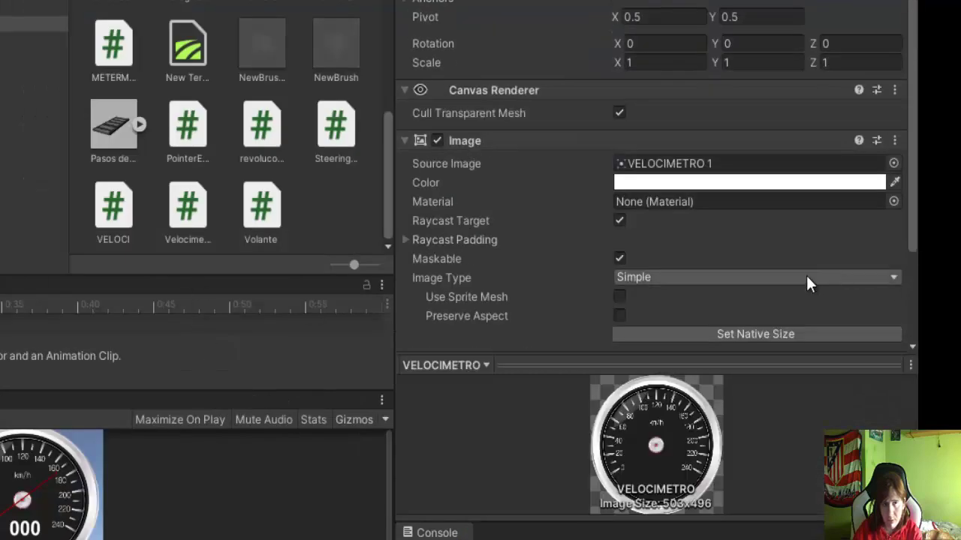
pyautogui.scroll(-5, 807, 276)
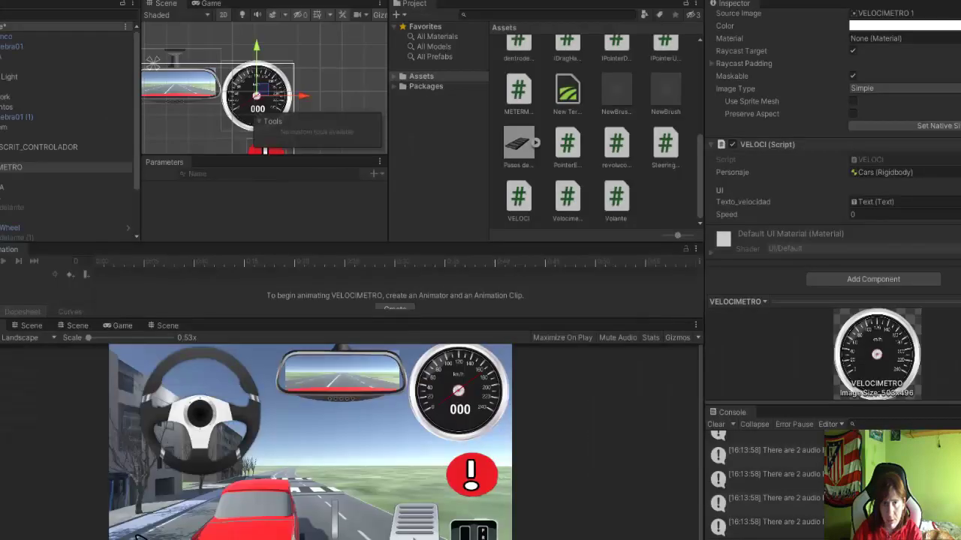
pyautogui.scroll(1, 834, 187)
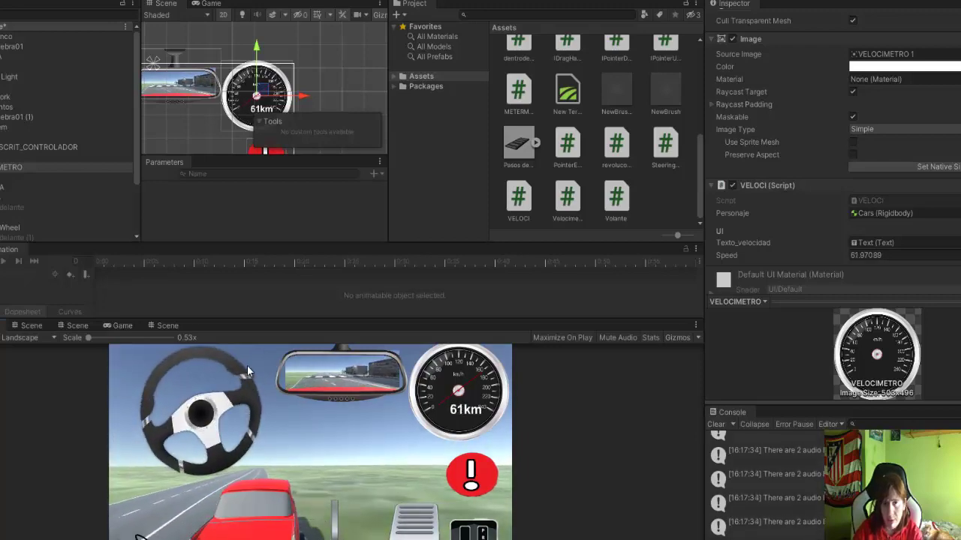
pyautogui.hotkey('ctrl', 'p')
pyautogui.rightClick(787, 185)
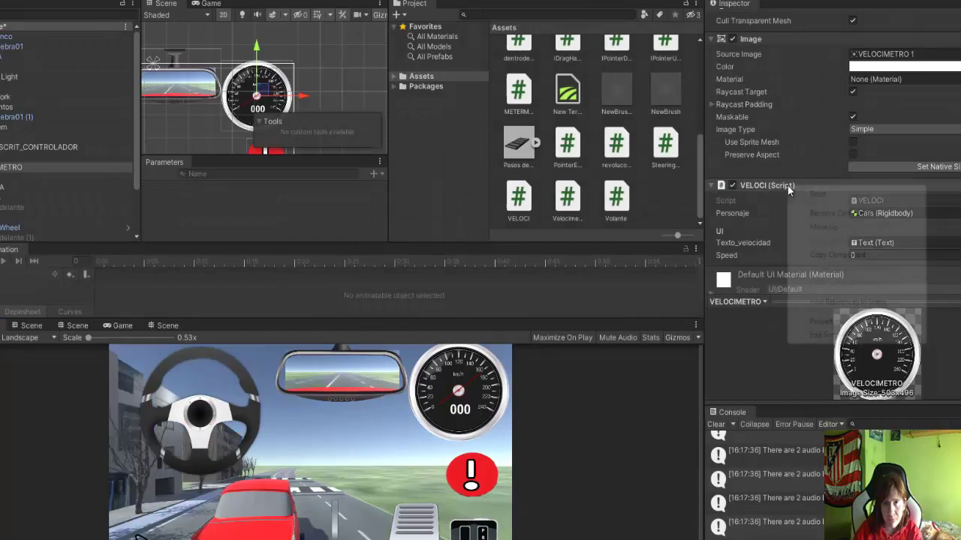
pyautogui.click(827, 335)
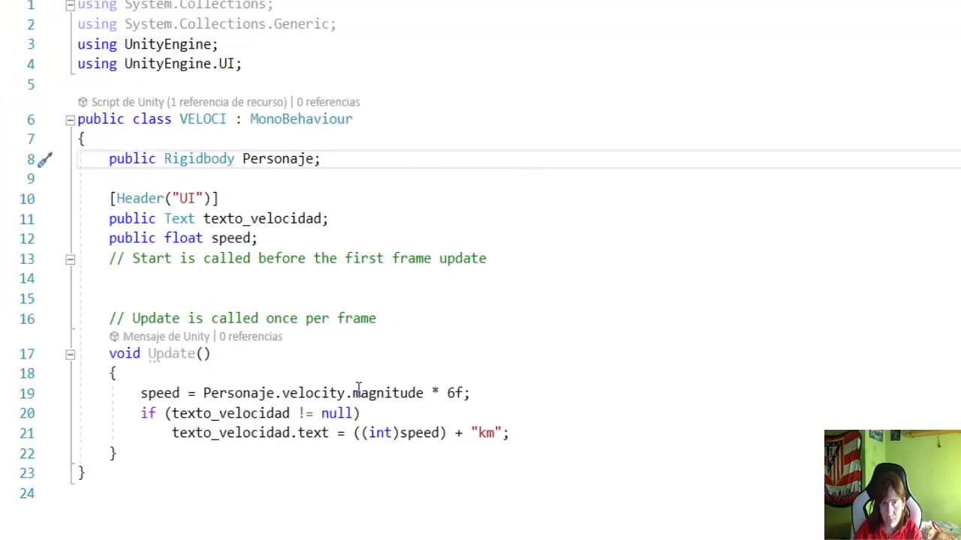
# Declare public floats maxSpped = 0.0f, Minimovelocimetro and Maximovelocimetro below Personaje, save, and return to Unity.
pyautogui.doubleClick(285, 161)
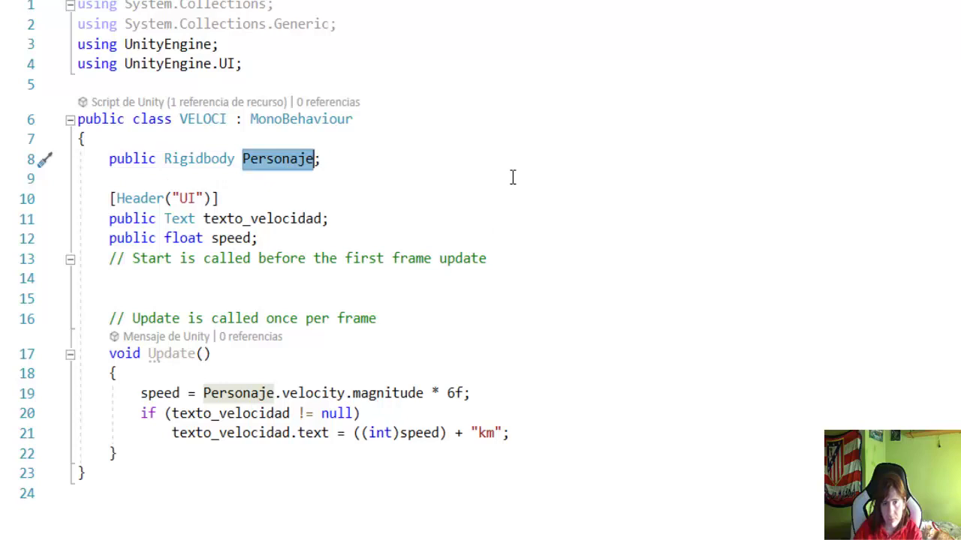
pyautogui.click(373, 155)
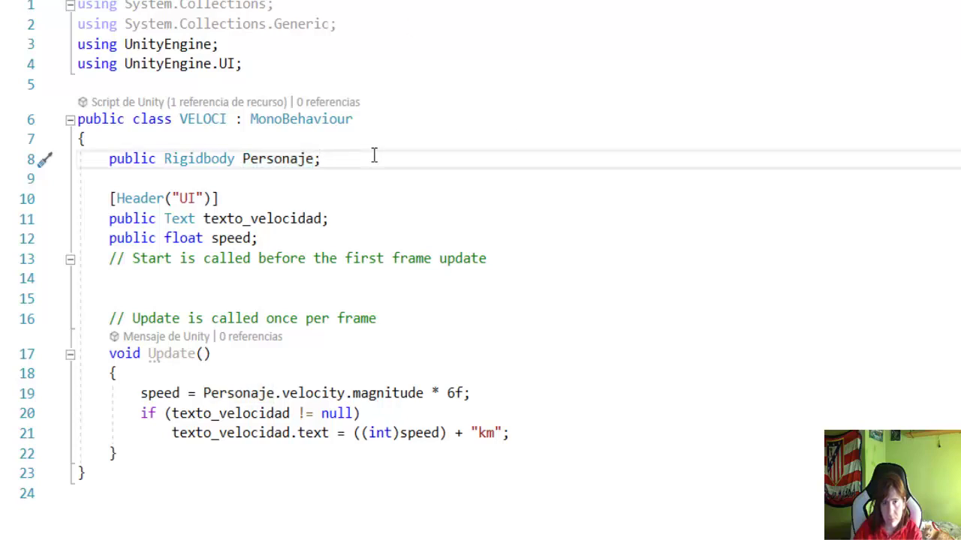
pyautogui.press('Return')
pyautogui.press('Return')
pyautogui.write('public float maxSpped = 0.0f;')
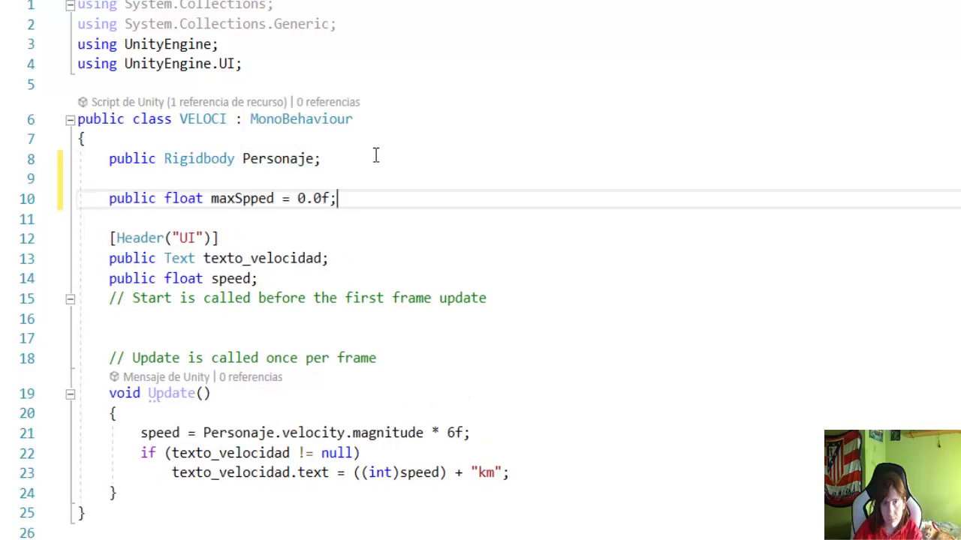
pyautogui.press('Return')
pyautogui.write('public float Minimovelocimetro;     public float Maximovelocimetro;')
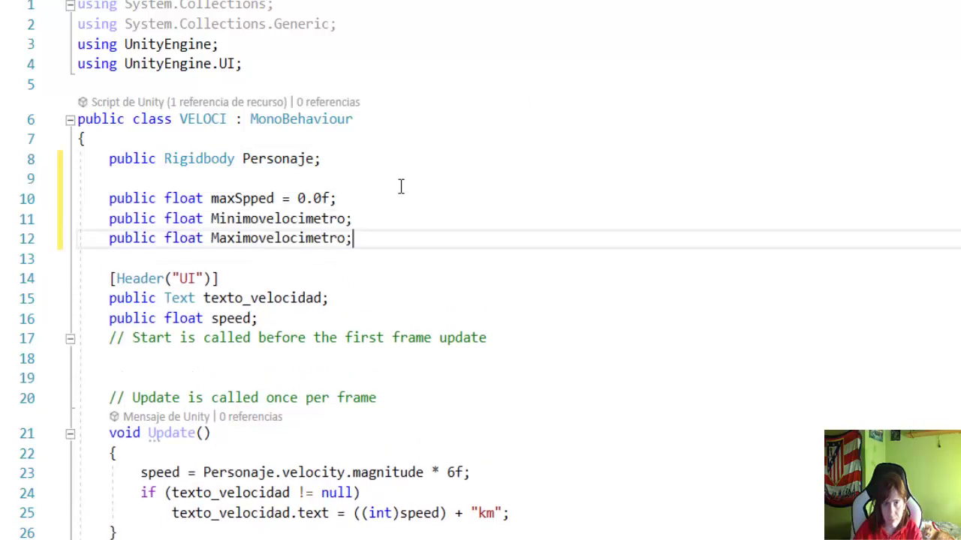
pyautogui.doubleClick(311, 222)
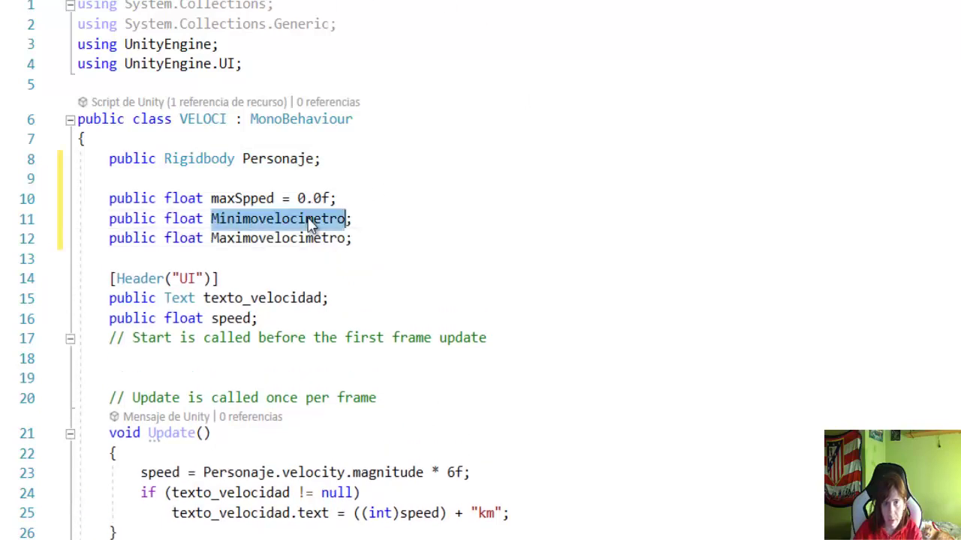
pyautogui.doubleClick(307, 240)
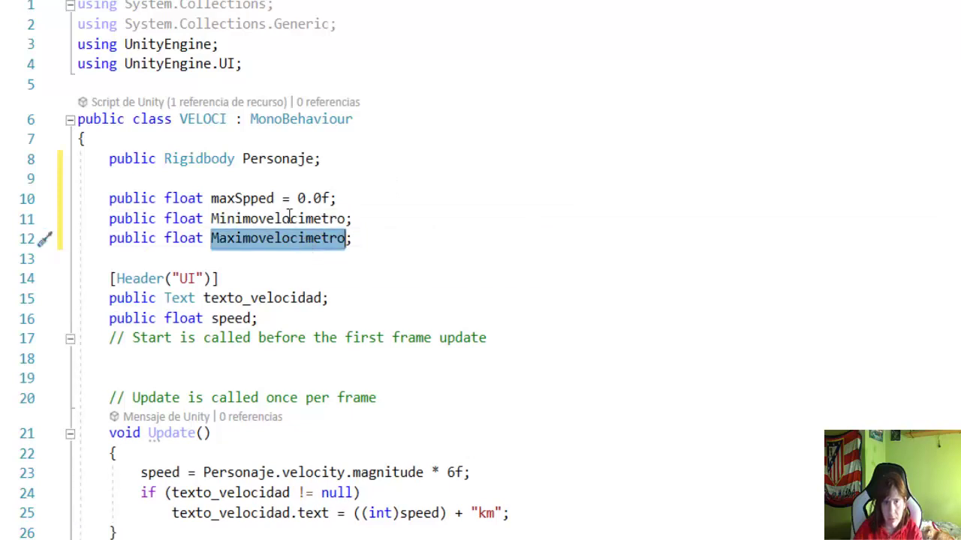
pyautogui.hotkey('ctrl', 's')
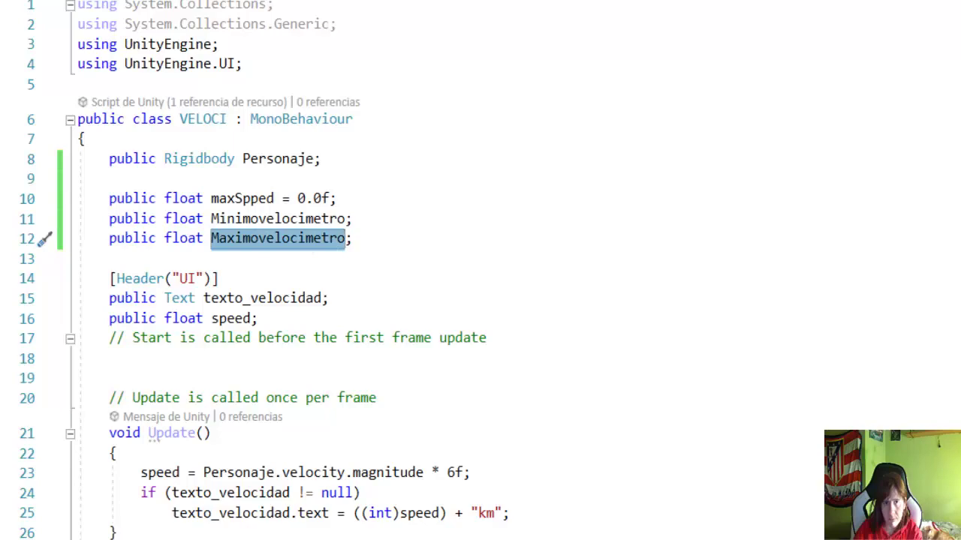
pyautogui.hotkey('alt', 'Tab')
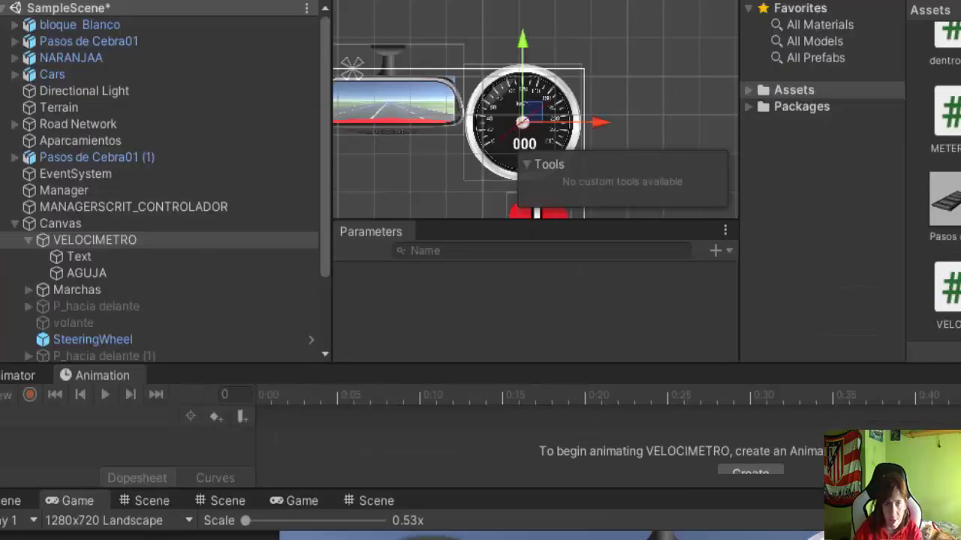
# Rotate AGUJA to the zero mark and copy its Z rotation -999.09 into Minimovelocimetro.
pyautogui.click(128, 274)
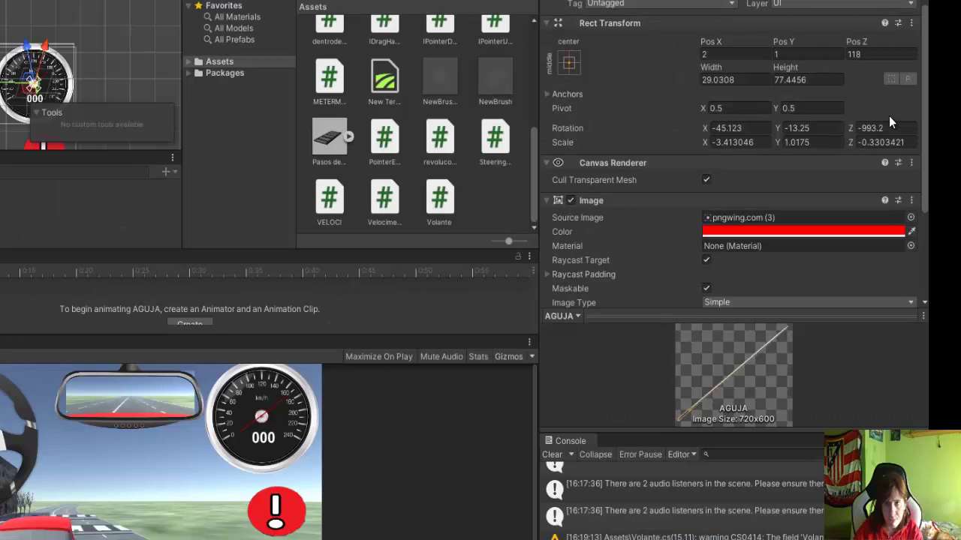
pyautogui.click(882, 128)
pyautogui.moveTo(852, 126); pyautogui.dragTo(668, 126)
pyautogui.write('-999.09')
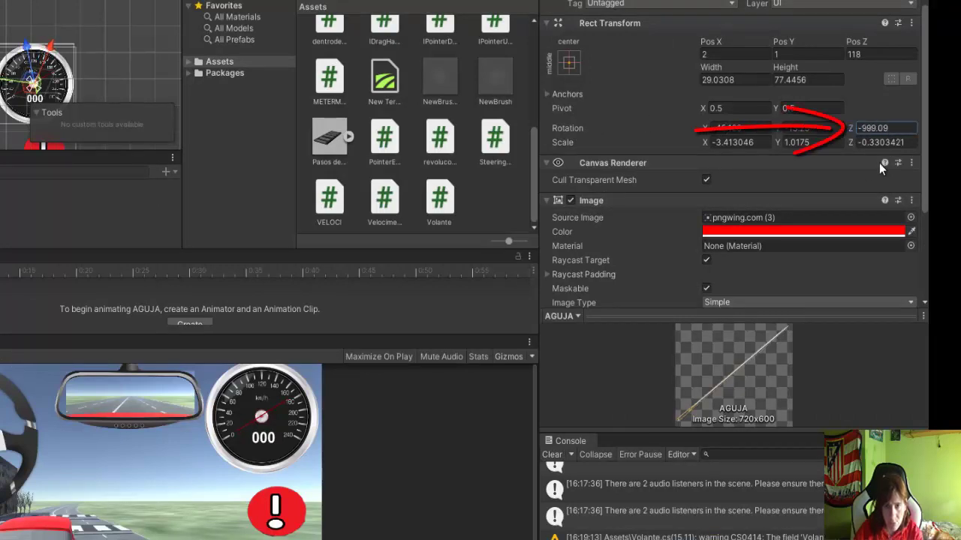
pyautogui.rightClick(878, 127)
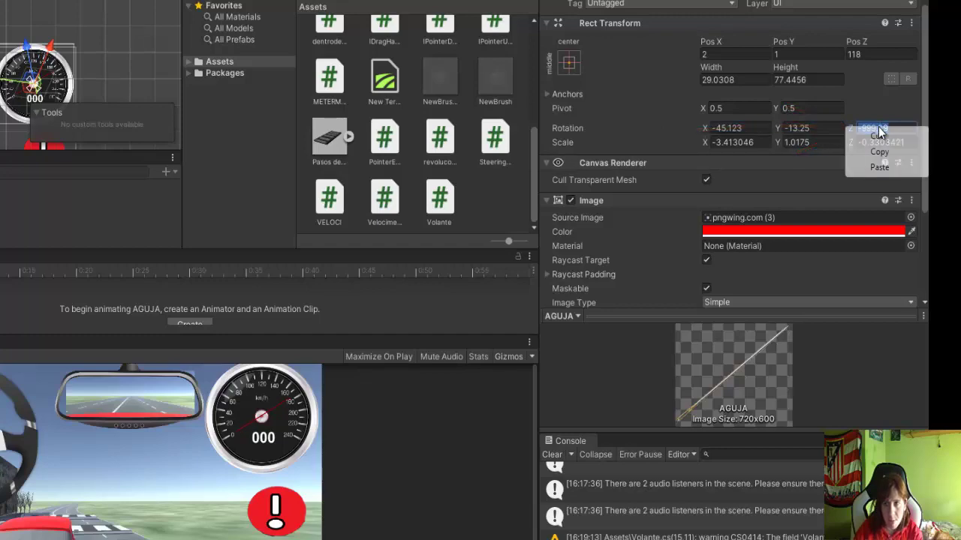
pyautogui.click(879, 152)
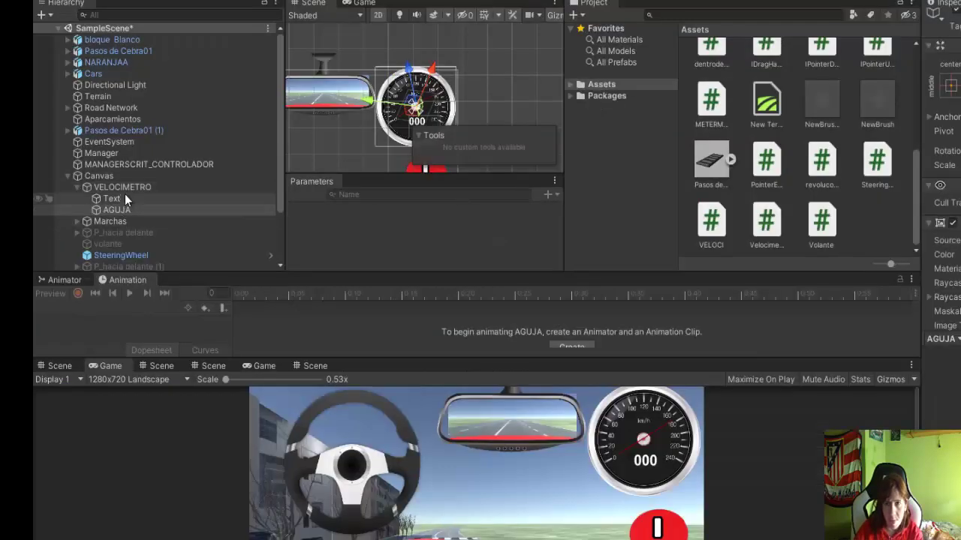
pyautogui.click(123, 186)
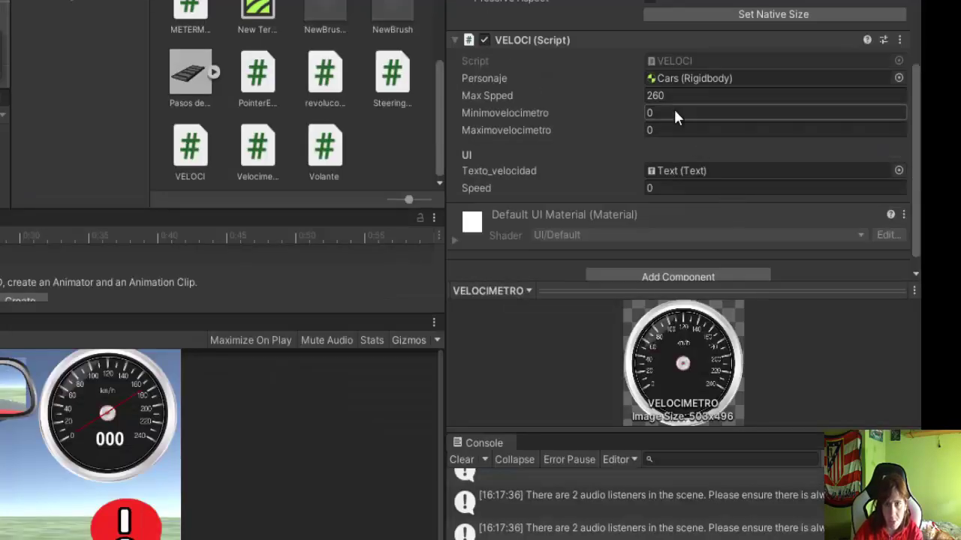
pyautogui.hotkey('ctrl', 'v')
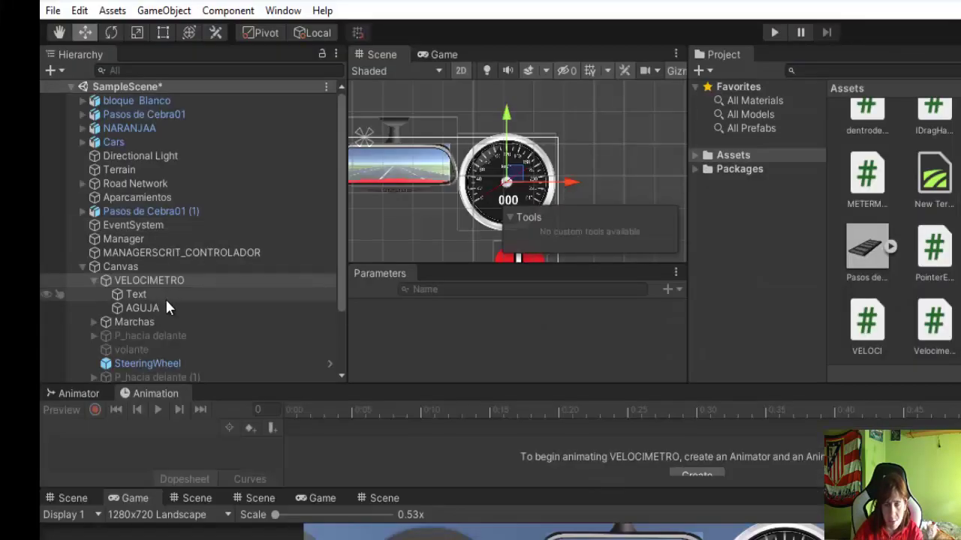
# Rotate AGUJA to the top mark and copy its Z rotation -1260.9 into Maximovelocimetro.
pyautogui.click(166, 304)
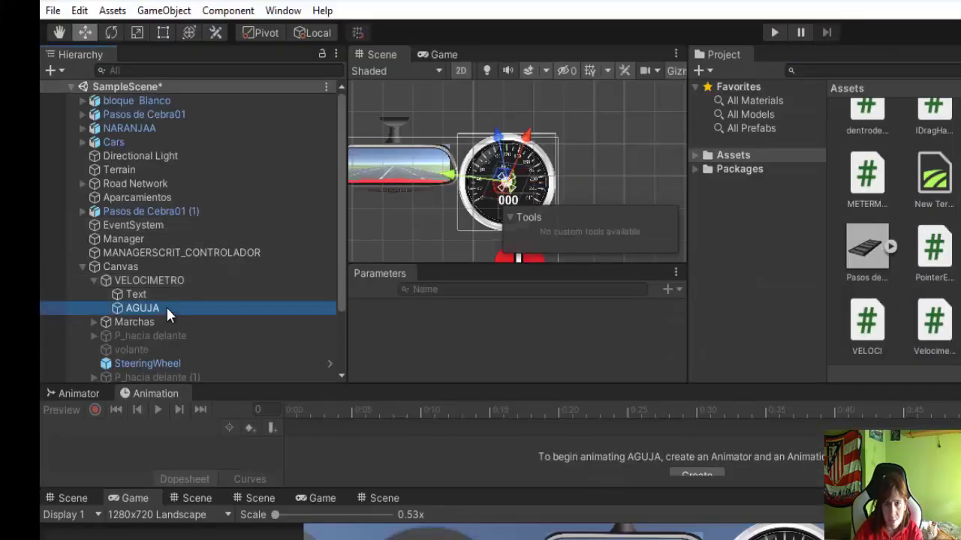
pyautogui.scroll(3, 874, 152)
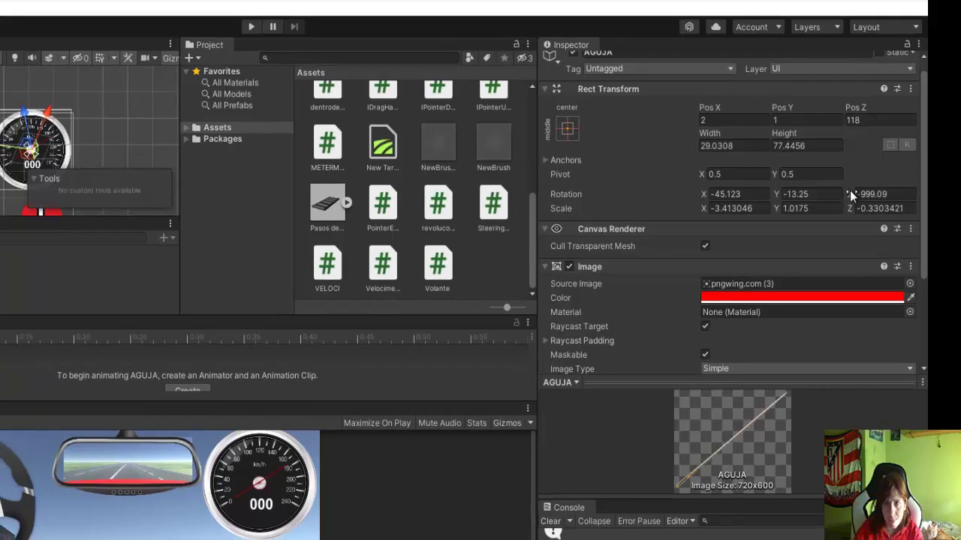
pyautogui.moveTo(849, 193)
pyautogui.mouseDown()
pyautogui.moveTo(838, 210)
pyautogui.moveTo(671, 188)
pyautogui.mouseUp()
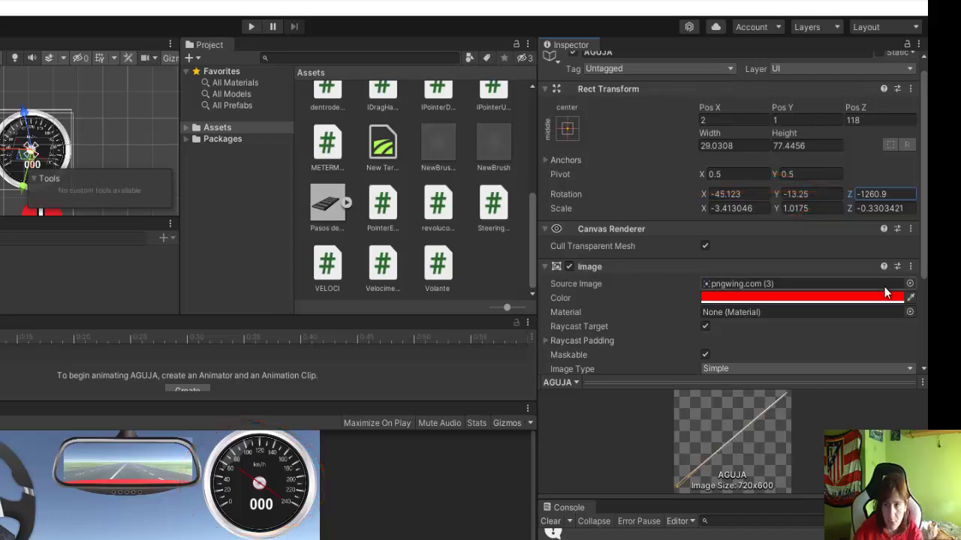
pyautogui.scroll(-3, 886, 293)
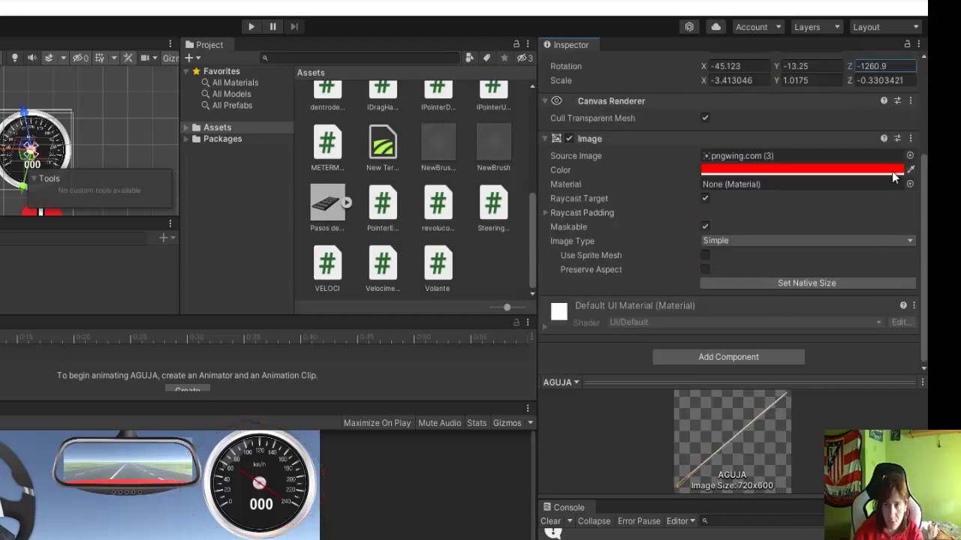
pyautogui.click(888, 66)
pyautogui.rightClick(888, 66)
pyautogui.click(888, 88)
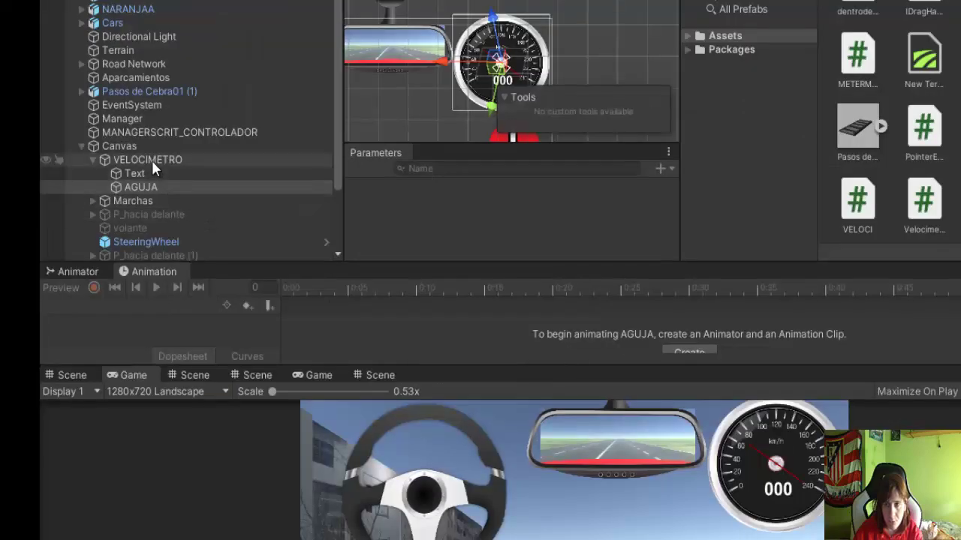
pyautogui.click(151, 158)
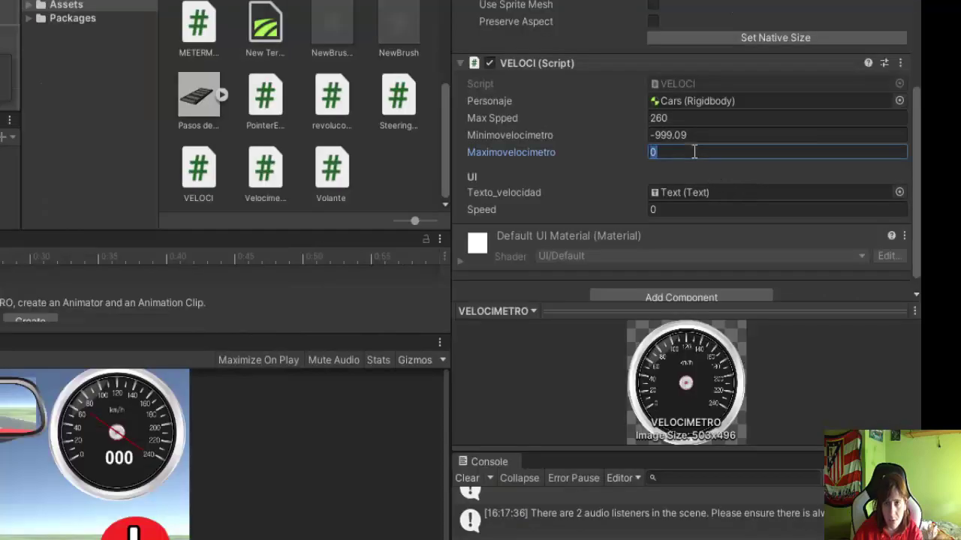
pyautogui.hotkey('ctrl', 'v')
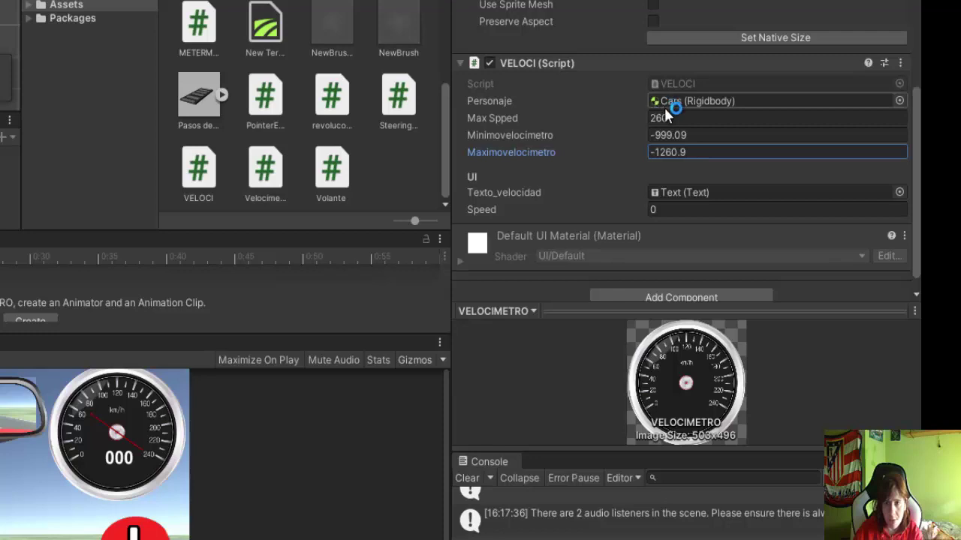
# Set Max Spped to 240 on the VELOCI component.
pyautogui.click(672, 118)
pyautogui.write('0')
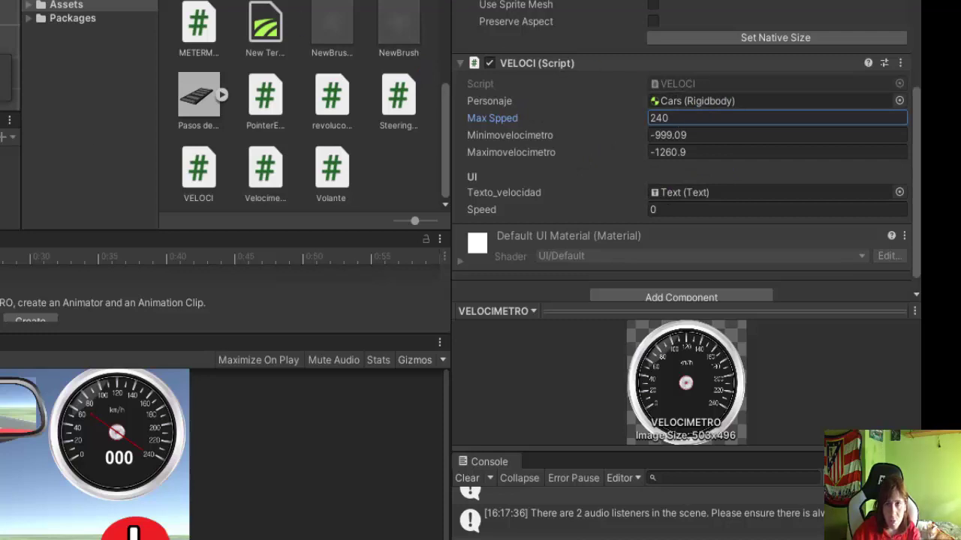
pyautogui.rightClick(547, 63)
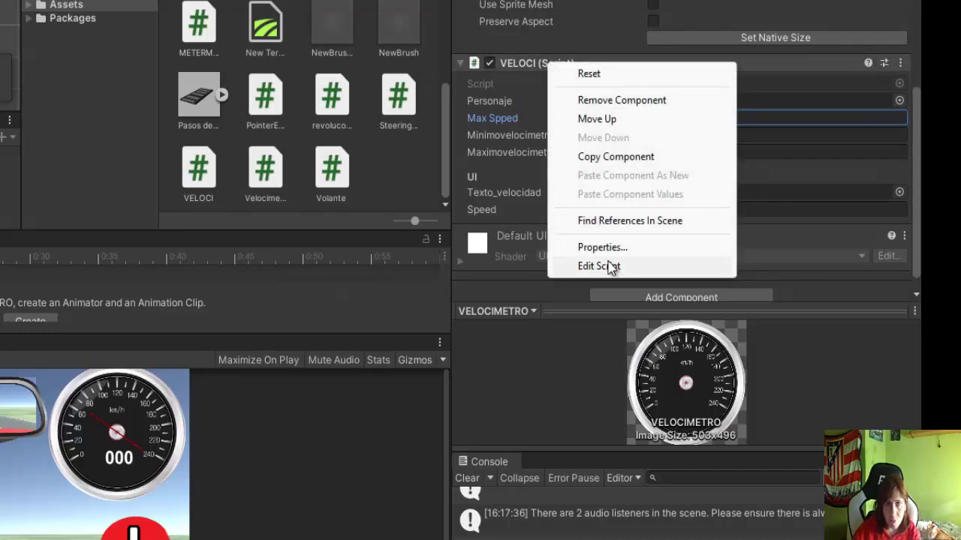
# Change the speed field's access modifier from public to private in VELOCI.
pyautogui.click(610, 266)
pyautogui.doubleClick(172, 274)
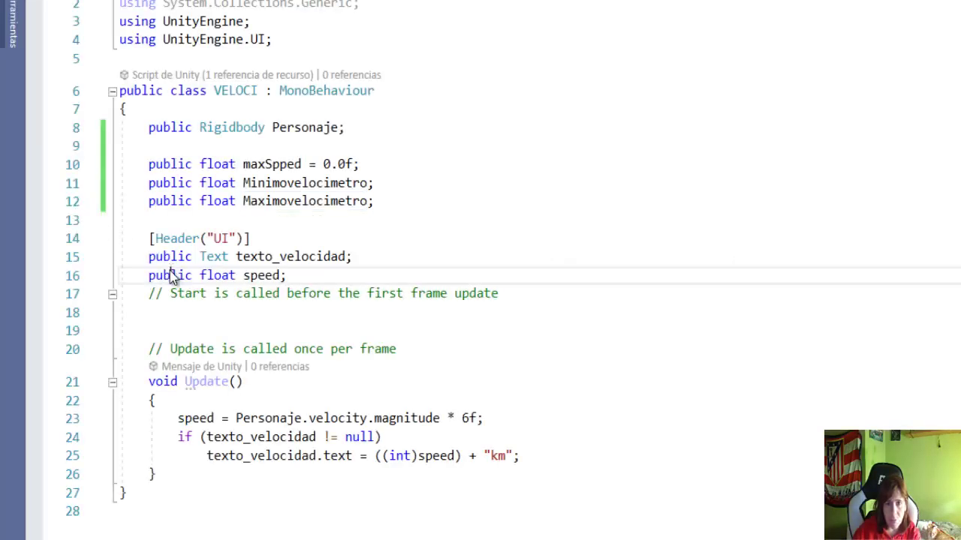
pyautogui.write('pr')
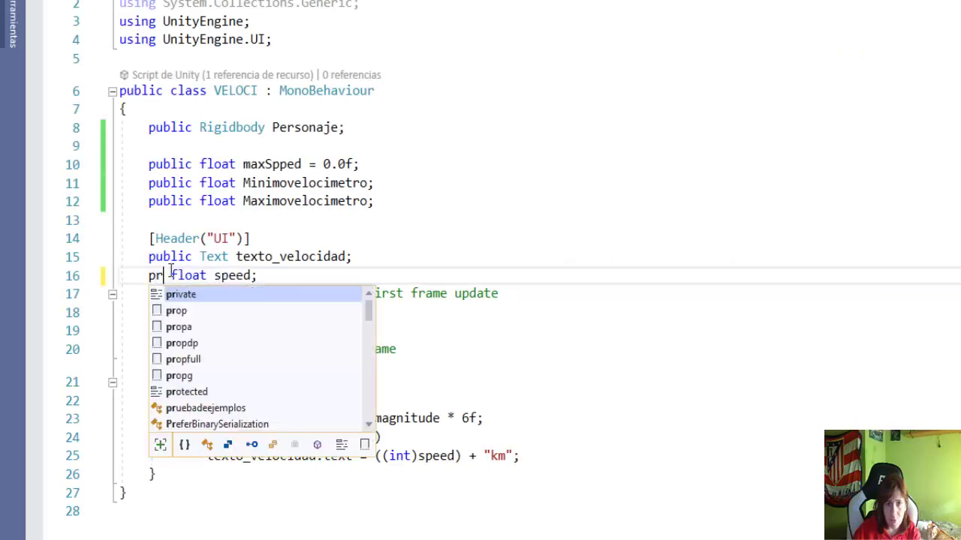
pyautogui.press('Tab')
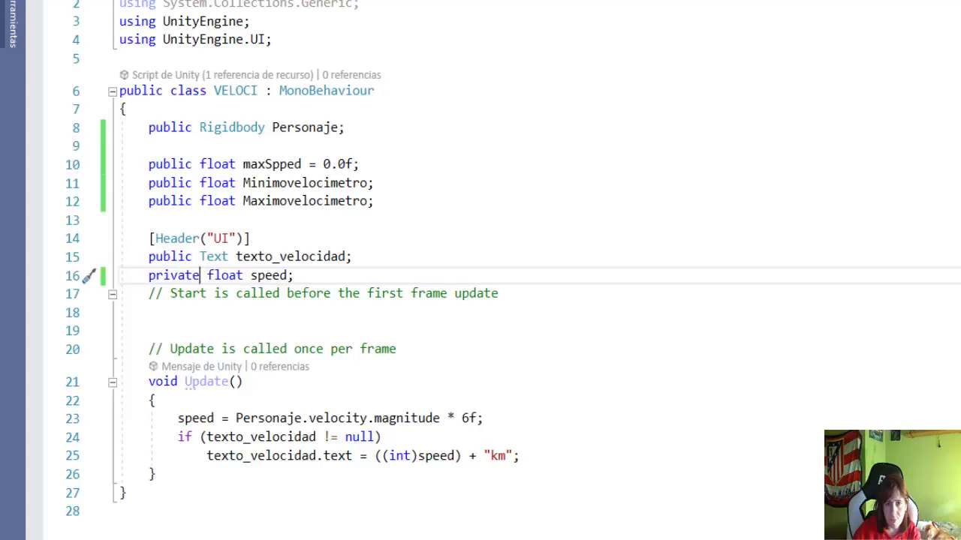
# Add 'public RectTransform Aguja;' after texto_velocidad and open a new line in Update.
pyautogui.click(368, 244)
pyautogui.click(386, 249)
pyautogui.press('Return')
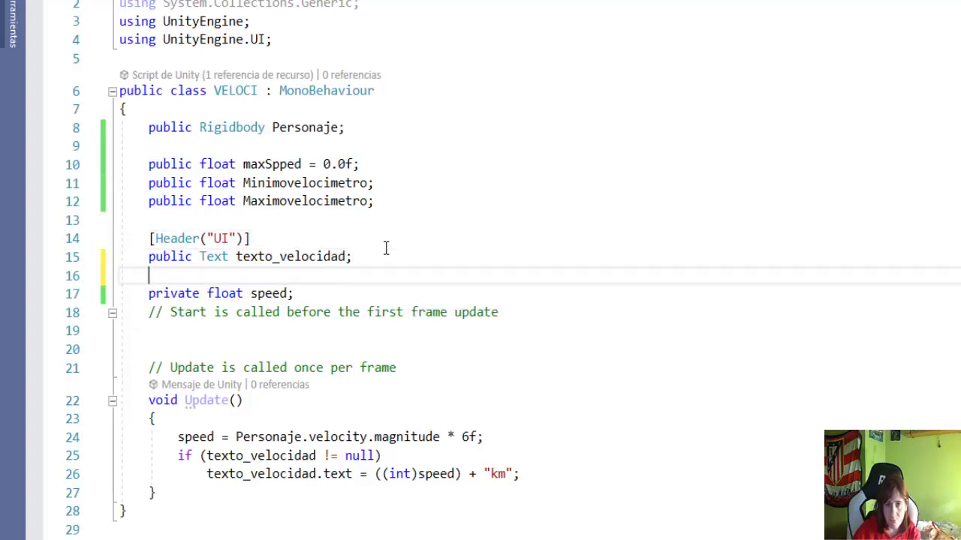
pyautogui.write('public RectTransform Aguja;')
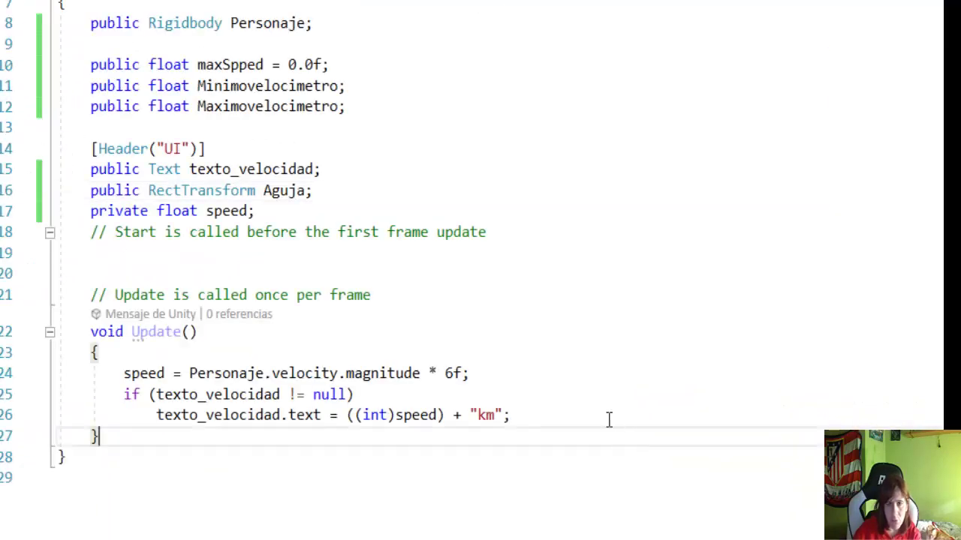
pyautogui.click(601, 409)
pyautogui.press('Return')
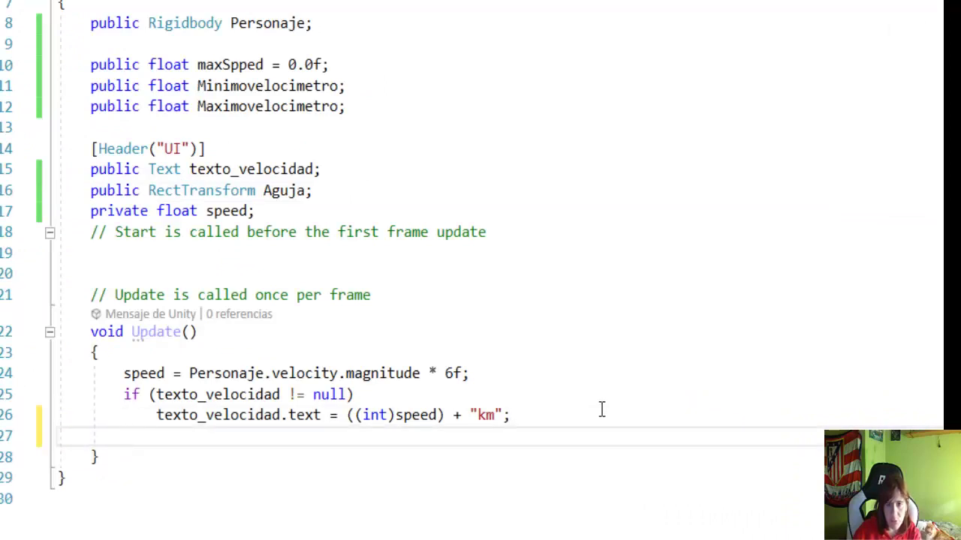
# In Update, add an Aguja null check setting Aguja.localEulerAngles Z via Mathf.Lerp(Minimovelocimetro, Maximovelocimetro, speed / maxSpped).
pyautogui.write('if')
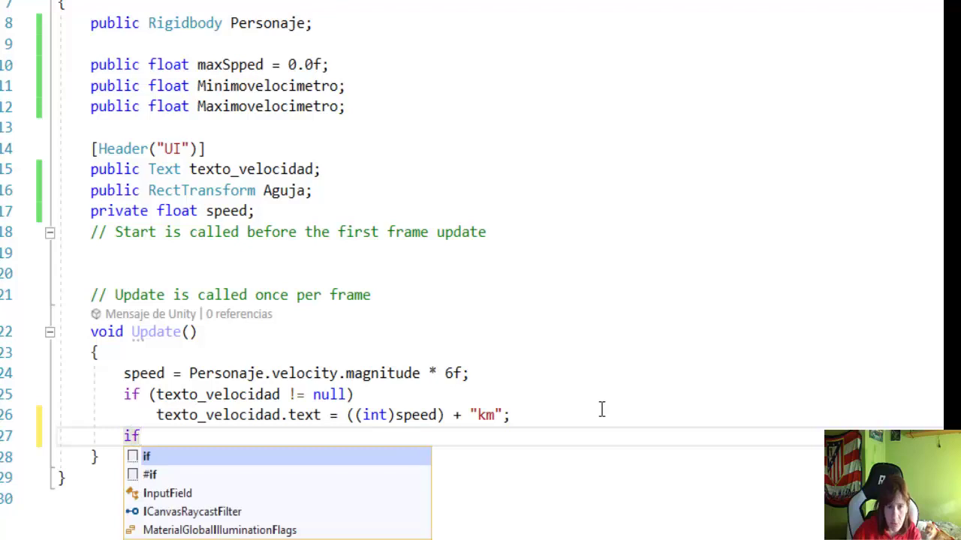
pyautogui.write('(')
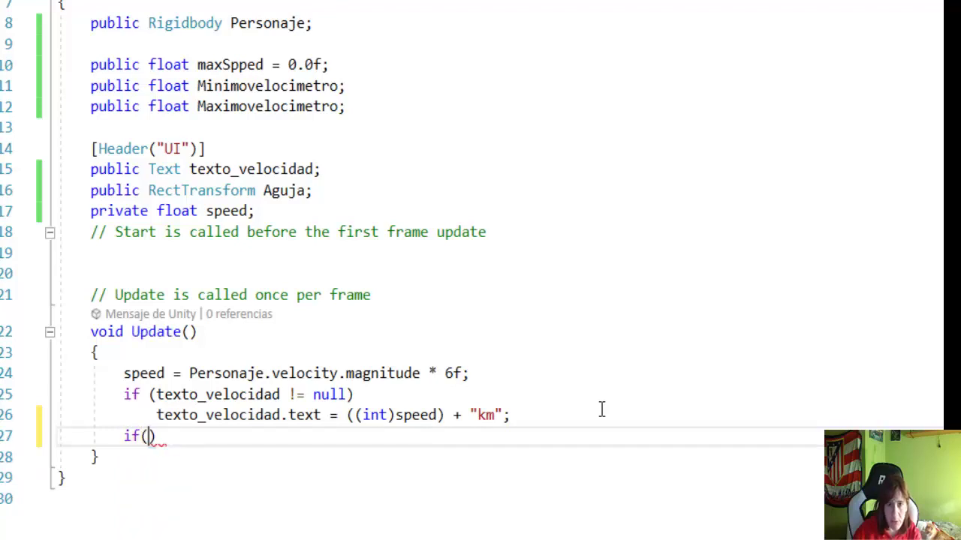
pyautogui.write('ag')
pyautogui.press('Tab')
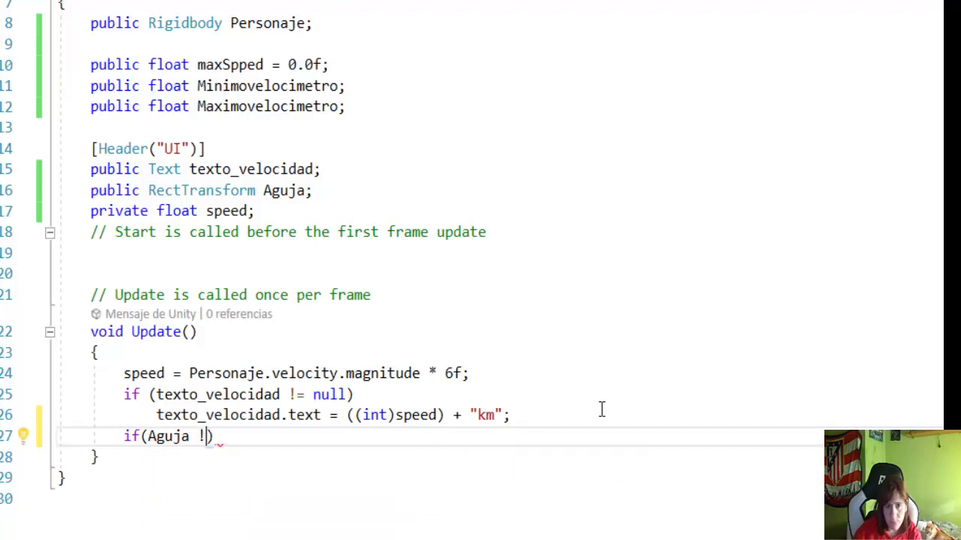
pyautogui.write('=nu')
pyautogui.press('Tab')
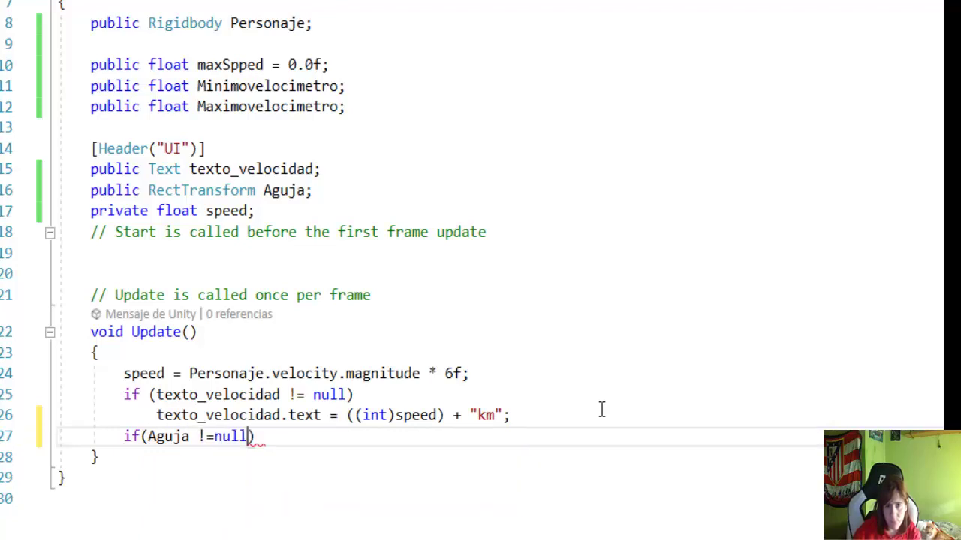
pyautogui.press('Return')
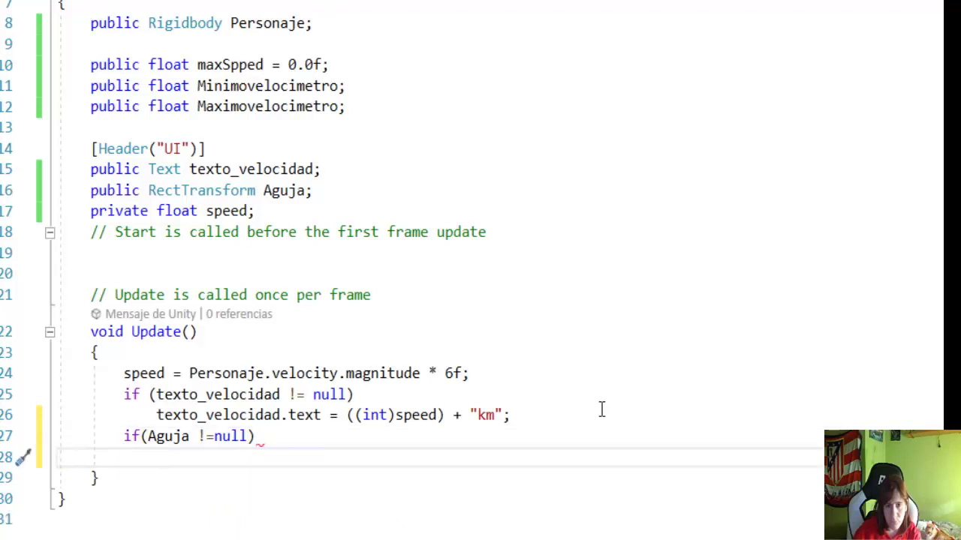
pyautogui.write('agu')
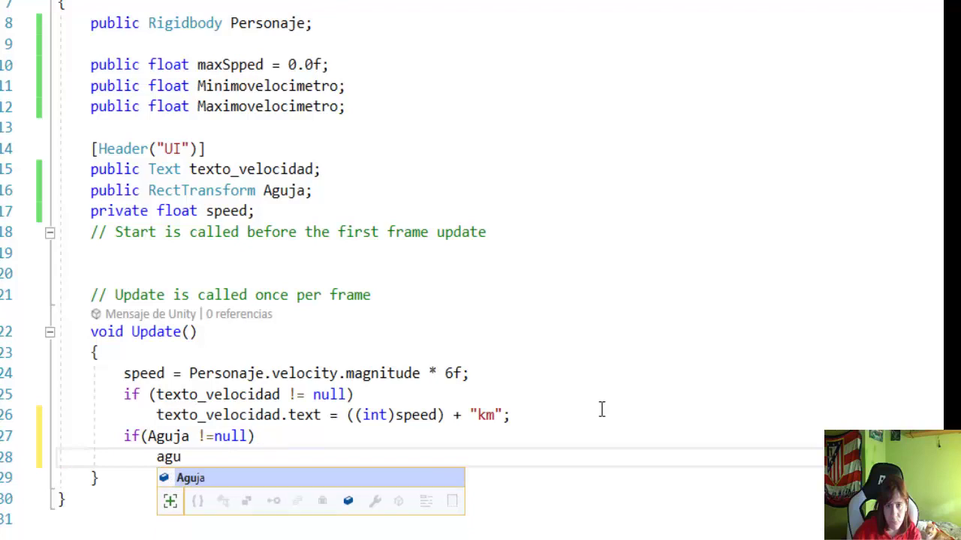
pyautogui.press('Tab')
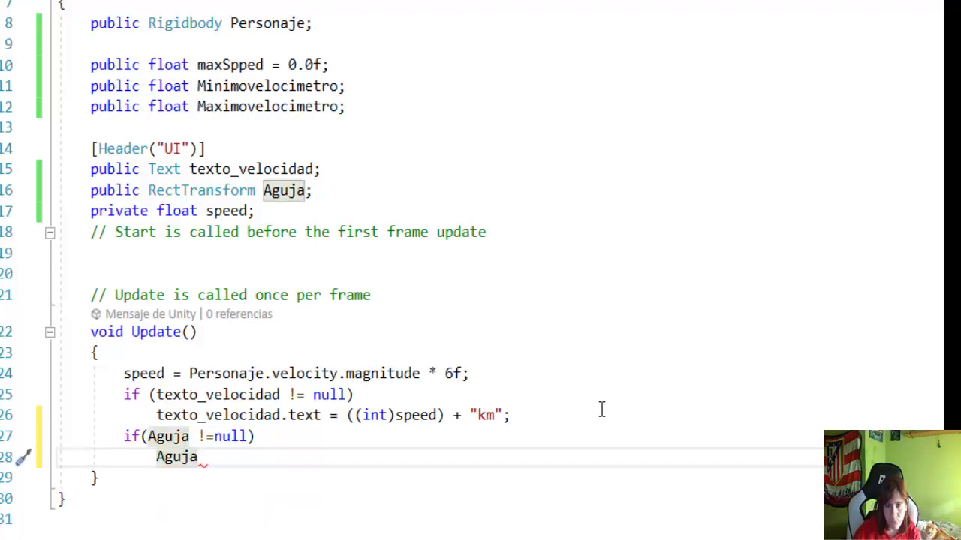
pyautogui.write('.lo')
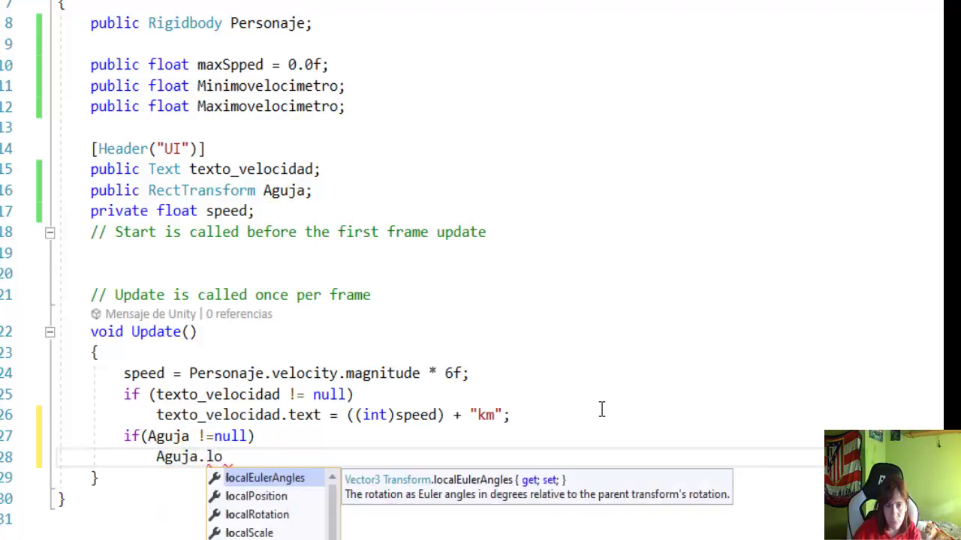
pyautogui.press('Tab')
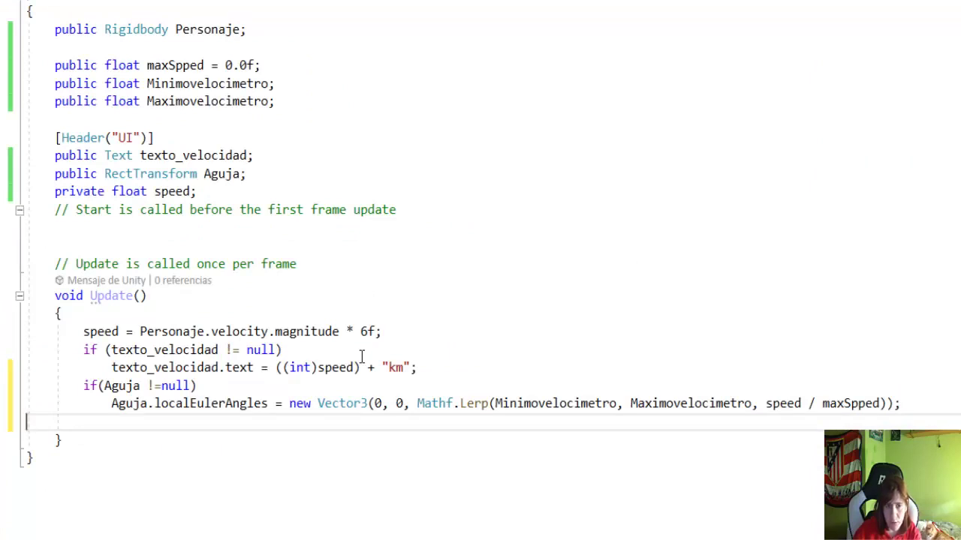
pyautogui.scroll(2, 374, 250)
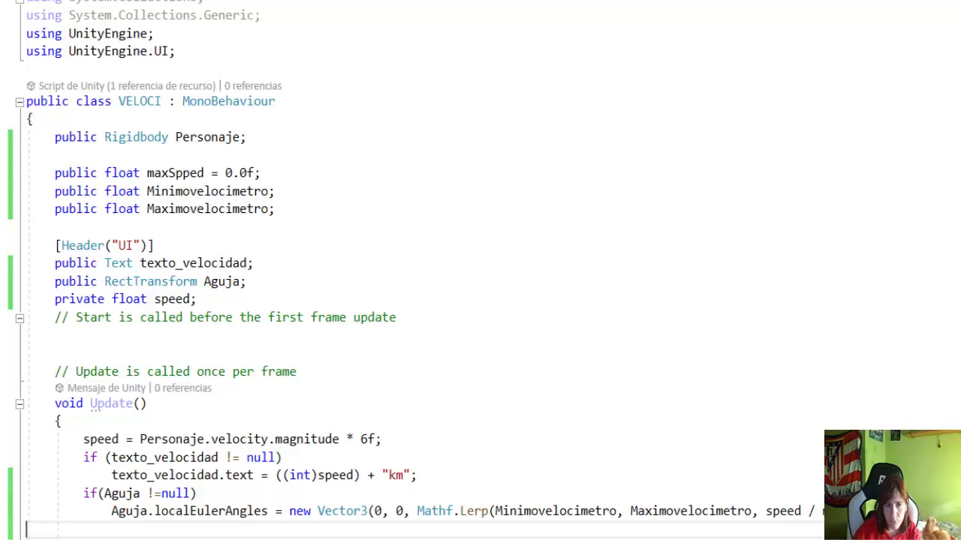
pyautogui.click(886, 352)
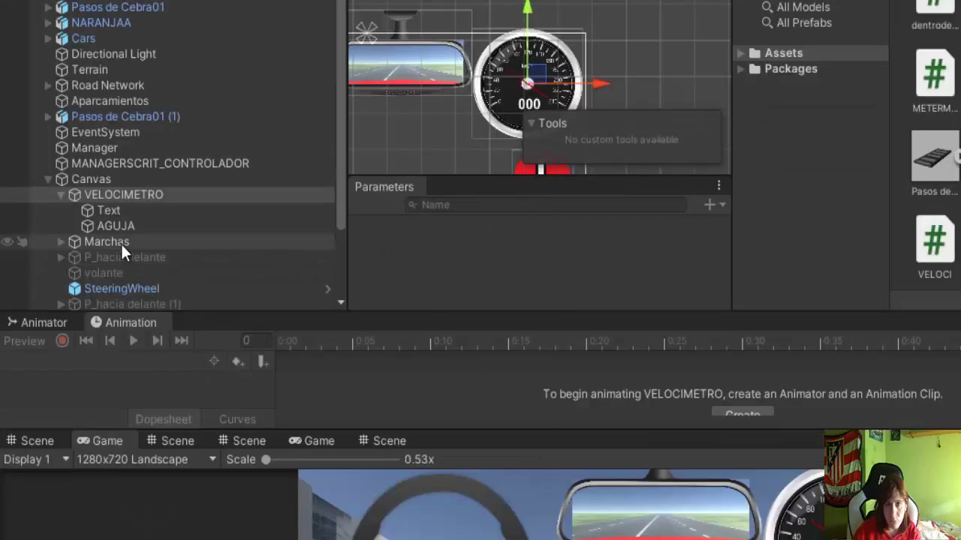
# Drag the AGUJA needle from the Hierarchy into the VELOCI script's Aguja slot.
pyautogui.click(171, 228)
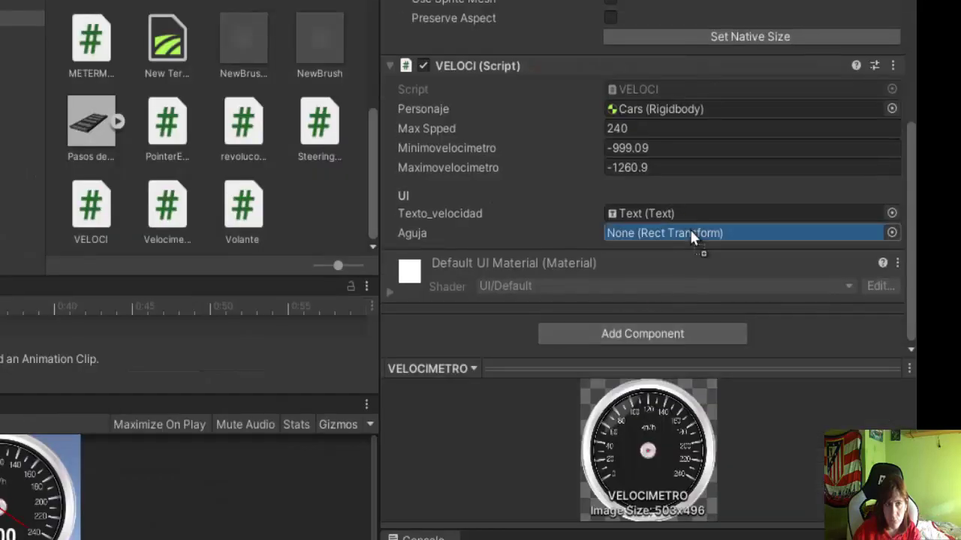
pyautogui.moveTo(173, 237); pyautogui.dragTo(689, 226)
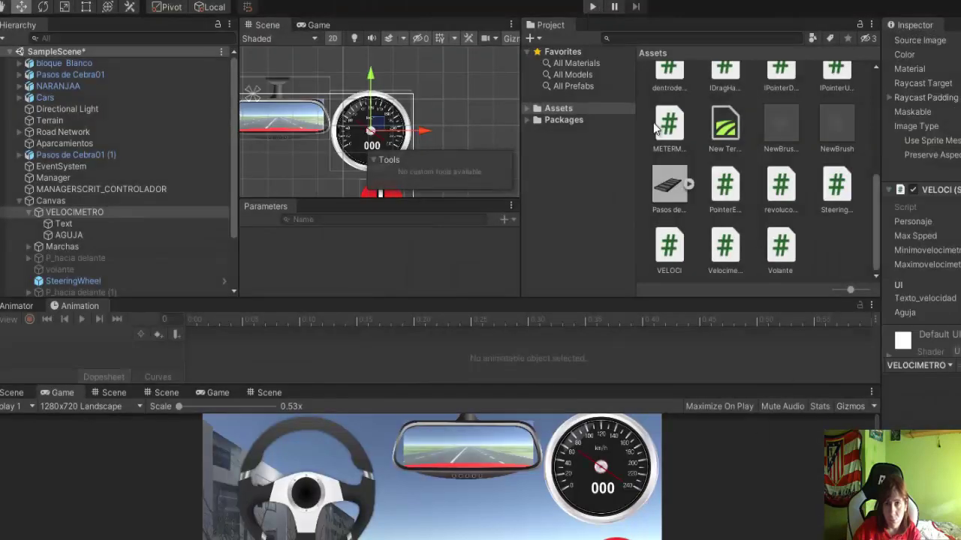
# Enter play mode, accelerate the car to about 183 km, then brake.
pyautogui.click(589, 9)
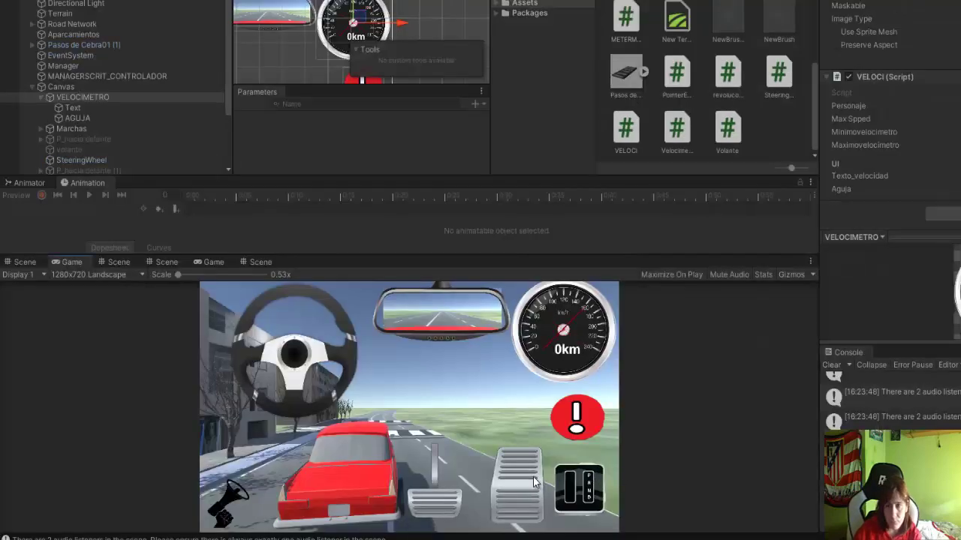
pyautogui.click(533, 476)
pyautogui.moveTo(533, 476); pyautogui.dragTo(530, 468)
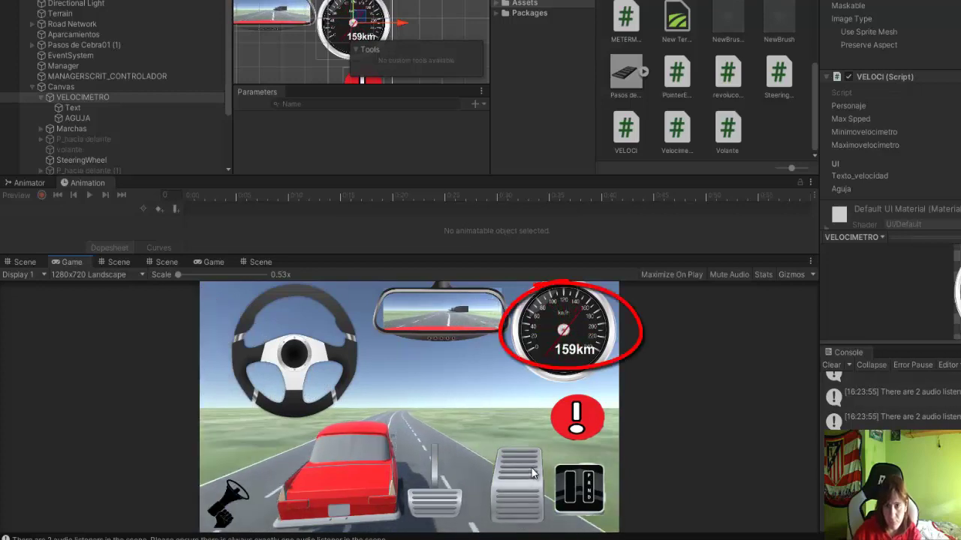
pyautogui.moveTo(531, 467); pyautogui.dragTo(530, 467)
pyautogui.click(576, 422)
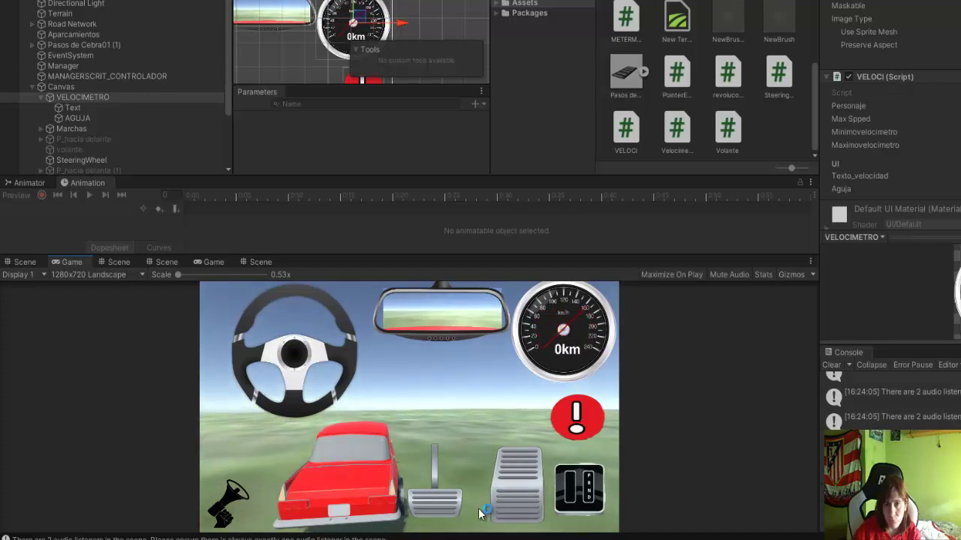
# Accelerate again from a standstill while steering, reaching about 51 km.
pyautogui.click(440, 511)
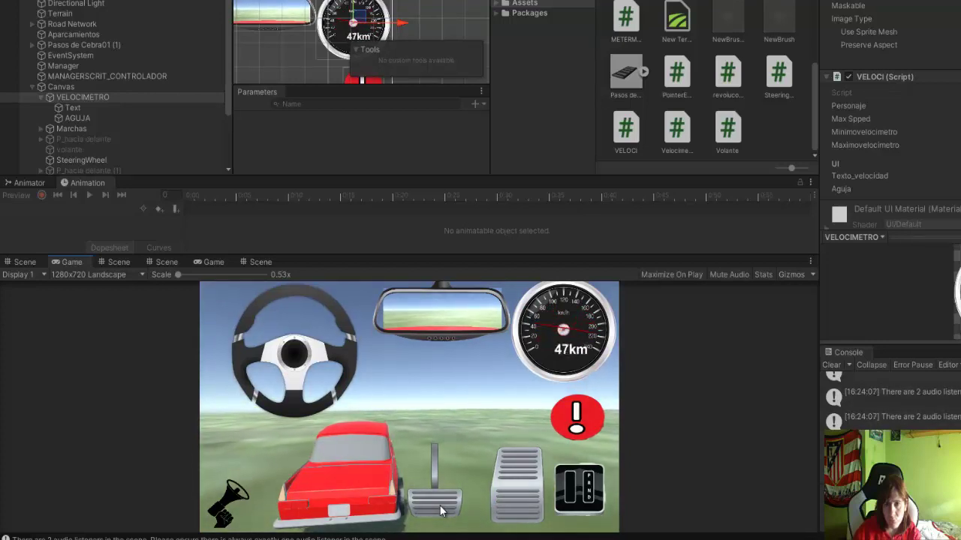
pyautogui.moveTo(441, 510); pyautogui.dragTo(495, 492)
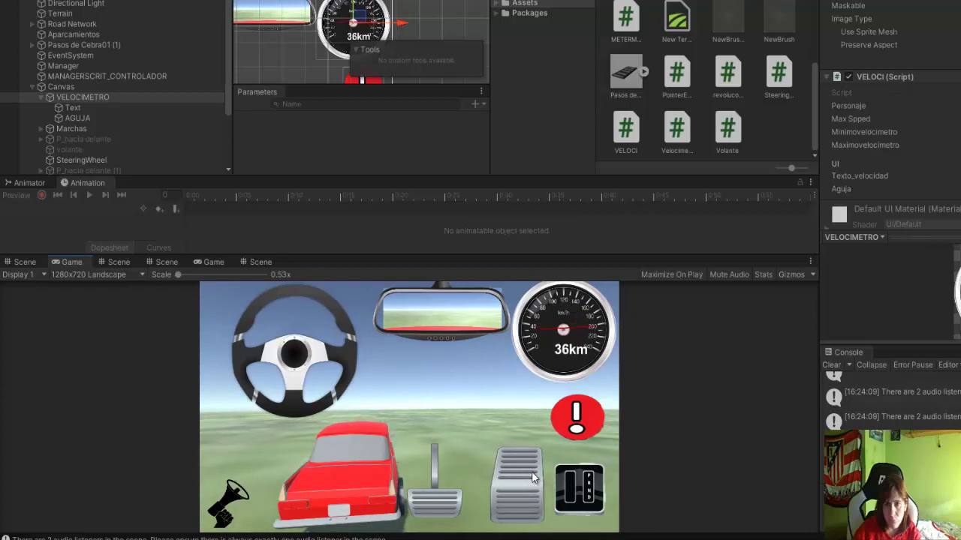
pyautogui.click(510, 482)
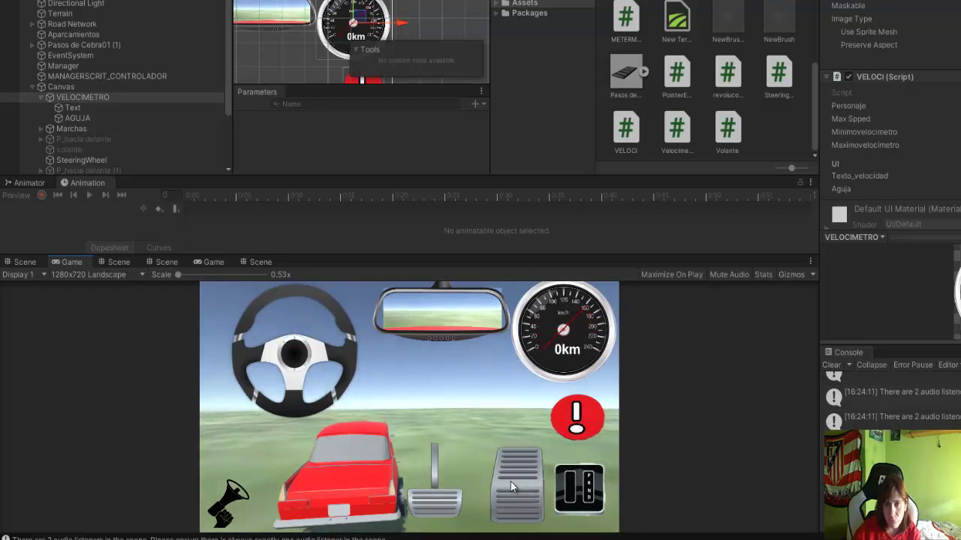
pyautogui.click(526, 465)
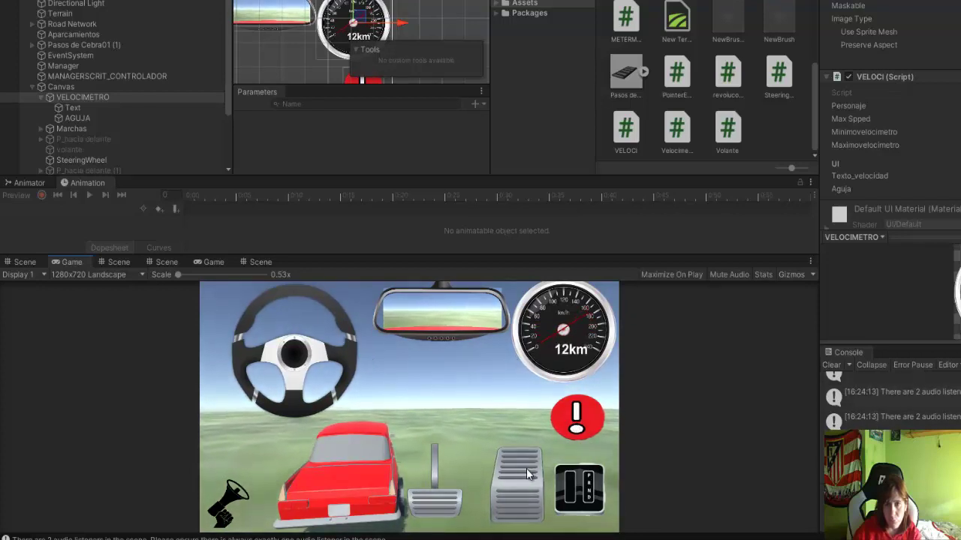
pyautogui.moveTo(352, 342); pyautogui.dragTo(312, 404)
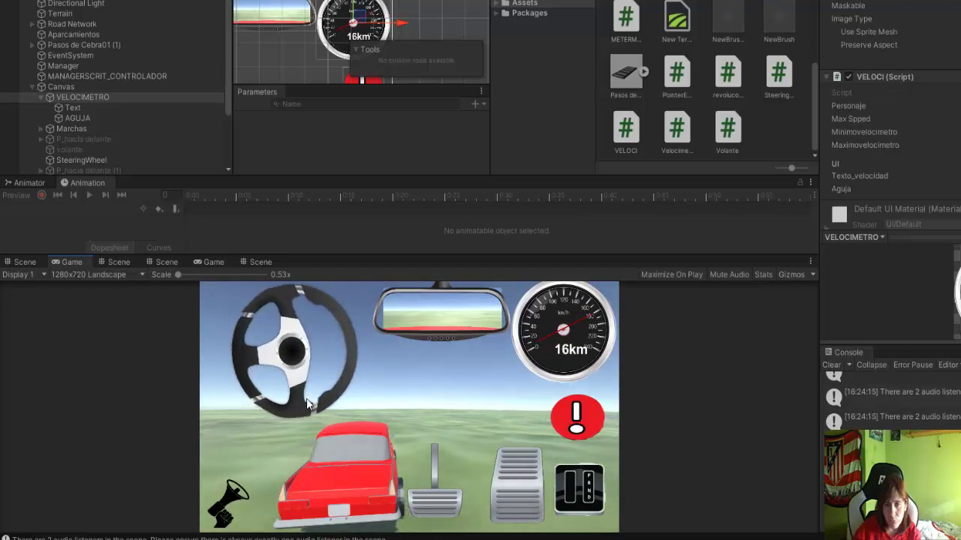
pyautogui.click(534, 487)
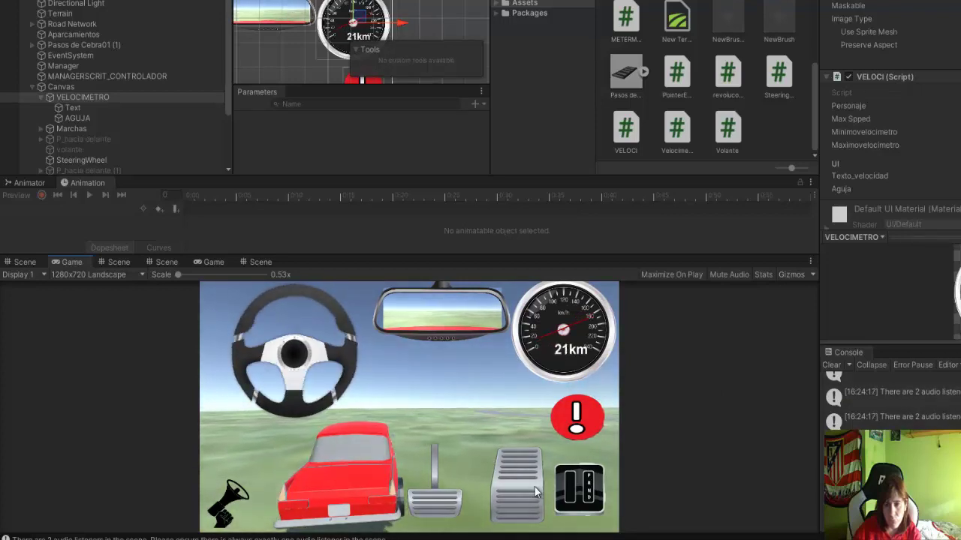
pyautogui.moveTo(344, 341); pyautogui.dragTo(312, 400)
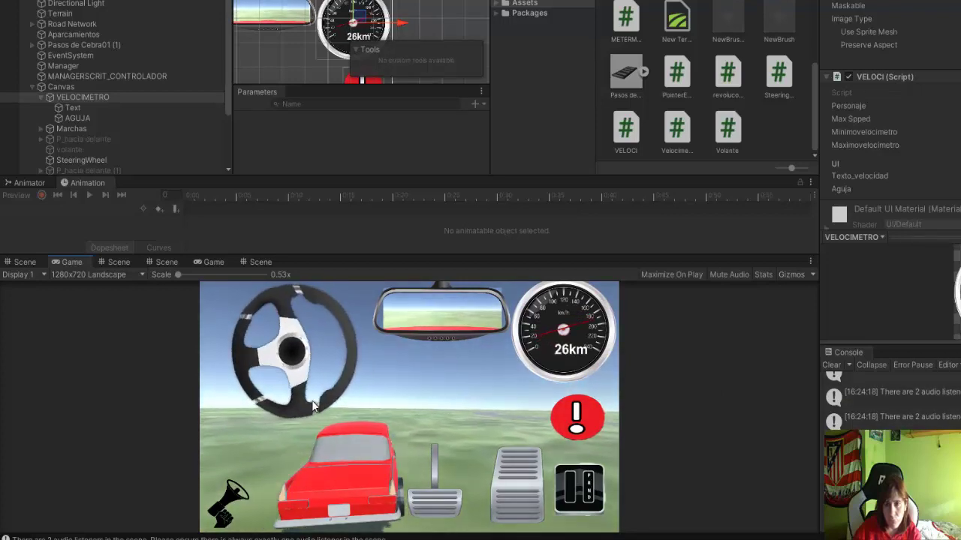
pyautogui.click(510, 480)
# Steer along the curving road while accelerating to about 79 km.
pyautogui.moveTo(399, 389); pyautogui.dragTo(336, 385)
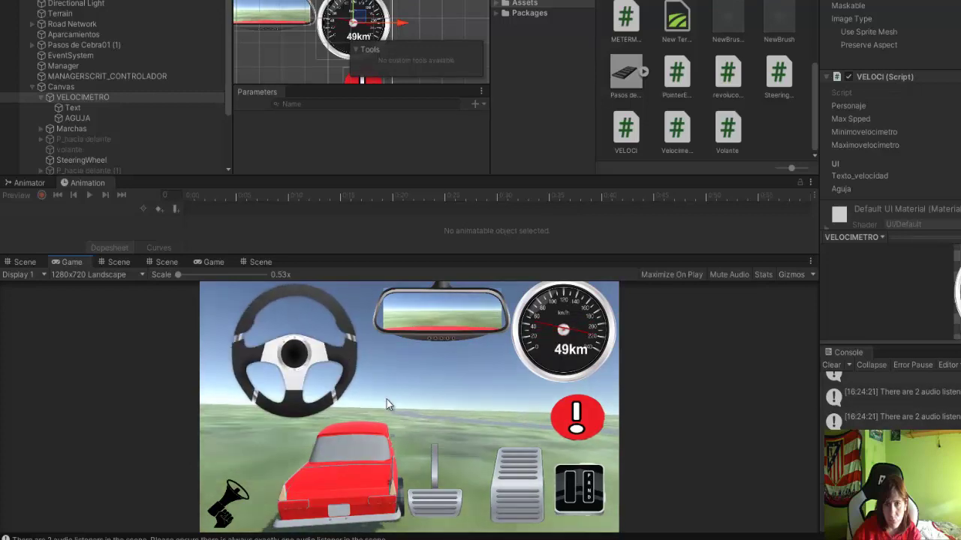
pyautogui.click(497, 499)
pyautogui.moveTo(335, 311); pyautogui.dragTo(366, 361)
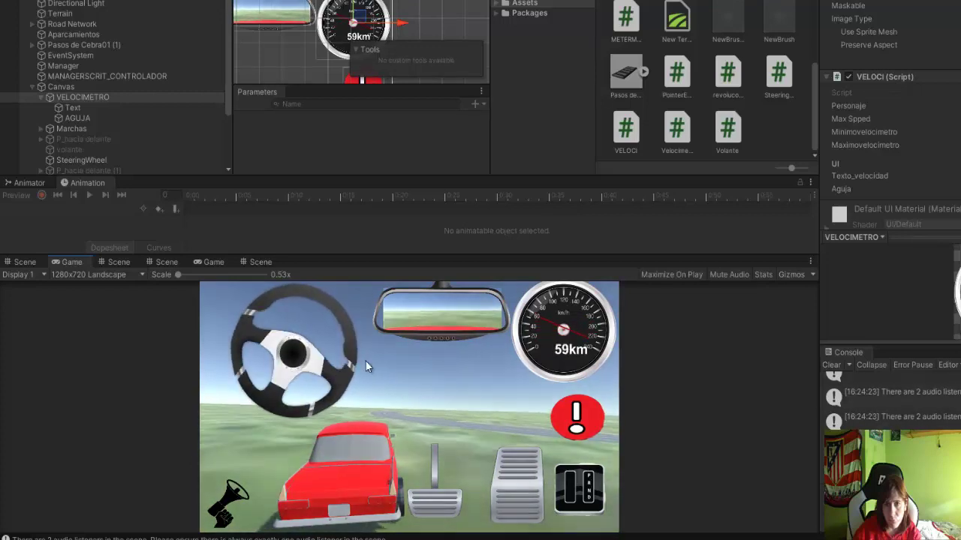
pyautogui.click(503, 474)
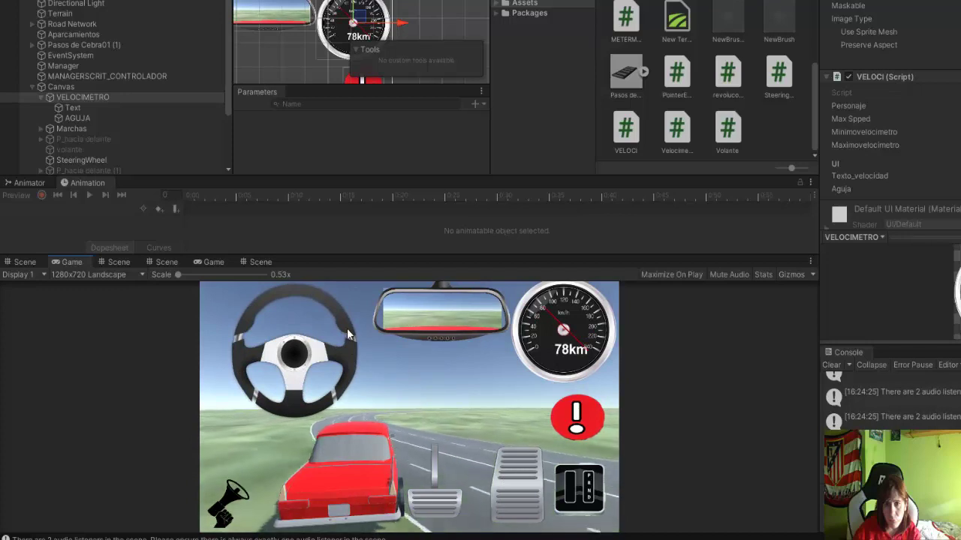
pyautogui.moveTo(346, 328); pyautogui.dragTo(350, 380)
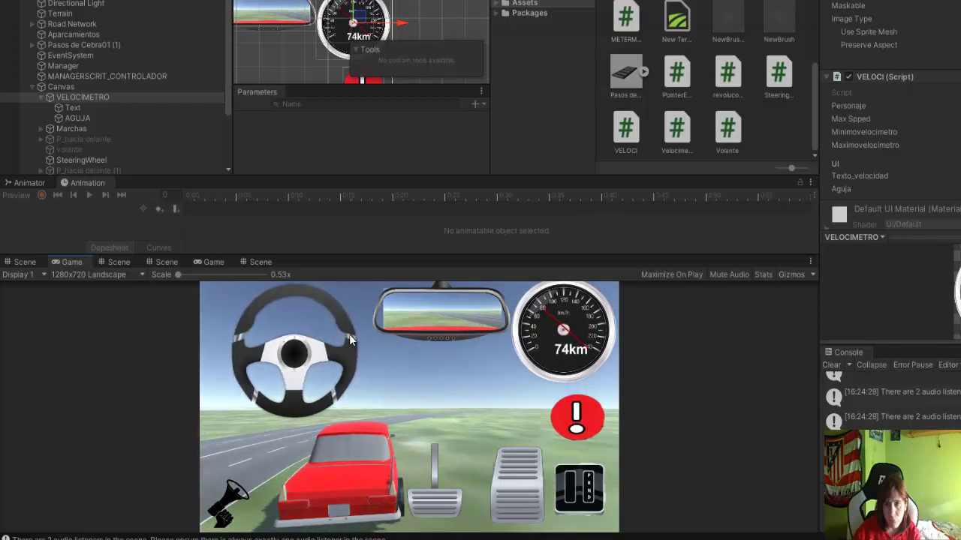
pyautogui.moveTo(349, 334); pyautogui.dragTo(347, 385)
# Speed the car up to about 106 km, then brake hard to watch the needle drop.
pyautogui.click(512, 469)
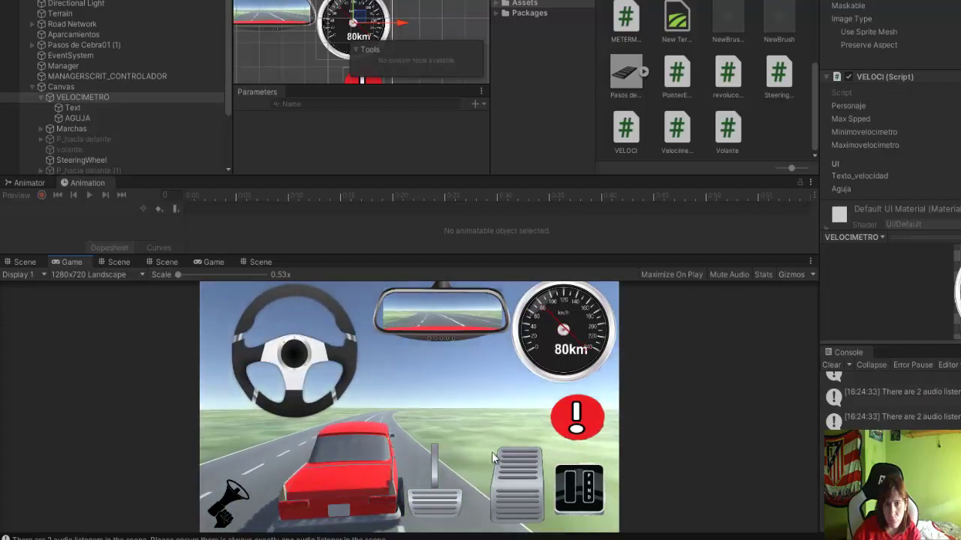
pyautogui.click(523, 482)
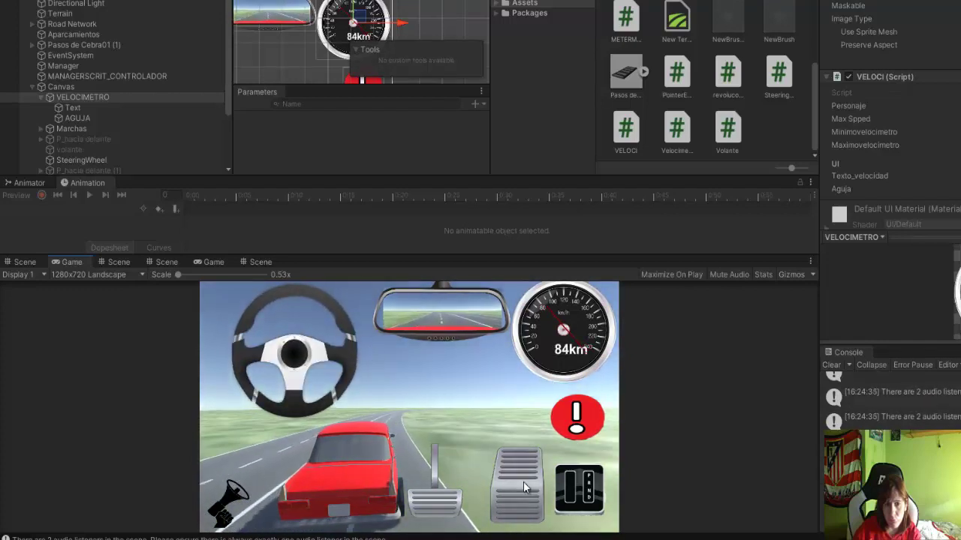
pyautogui.moveTo(368, 332); pyautogui.dragTo(348, 377)
pyautogui.click(516, 515)
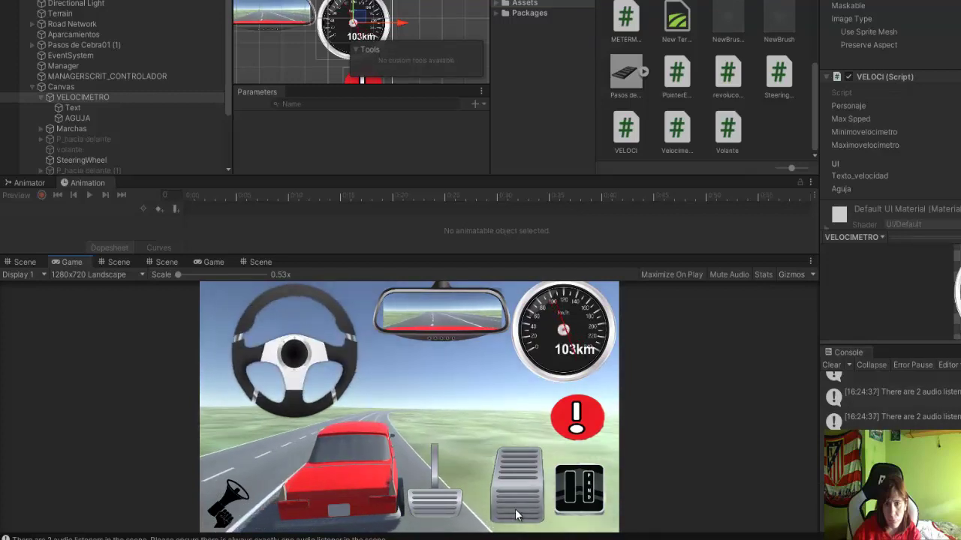
pyautogui.click(576, 429)
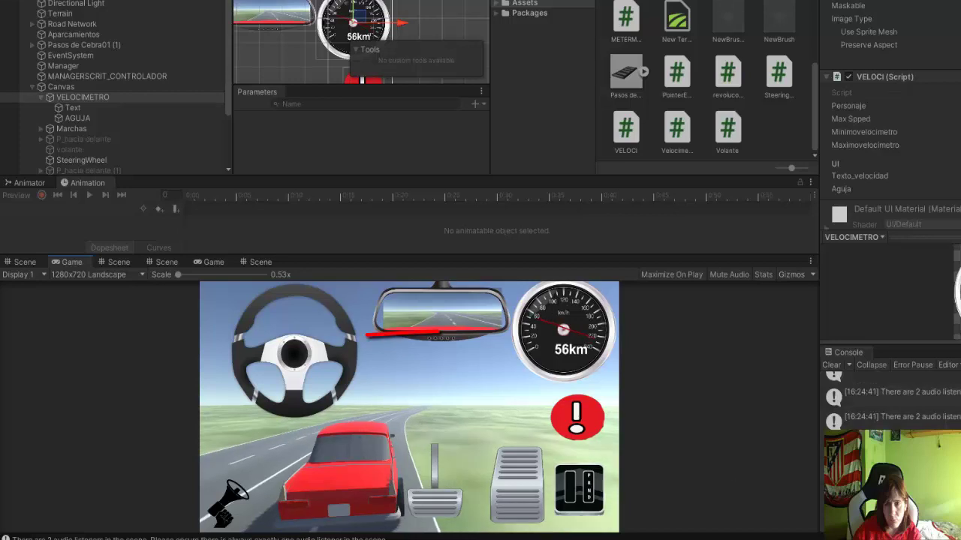
pyautogui.moveTo(368, 335); pyautogui.dragTo(478, 359)
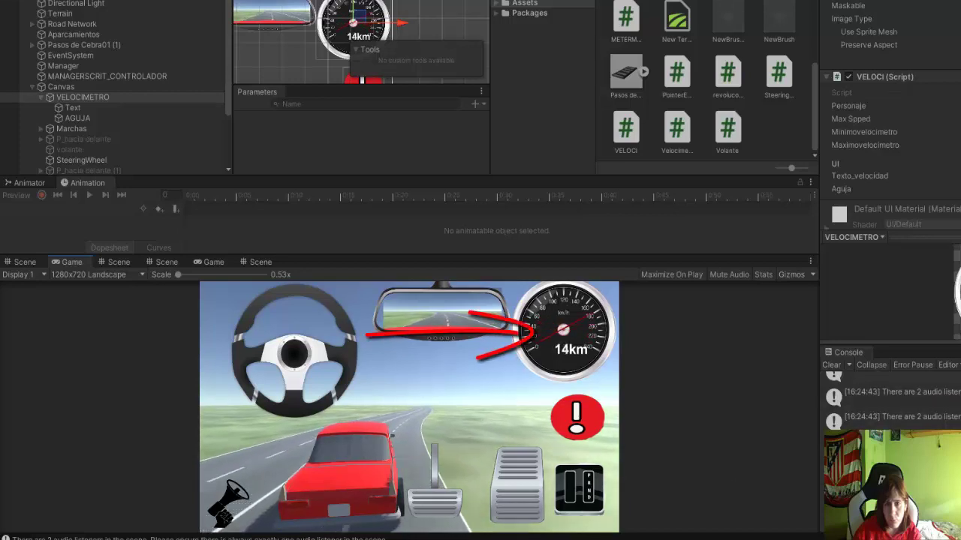